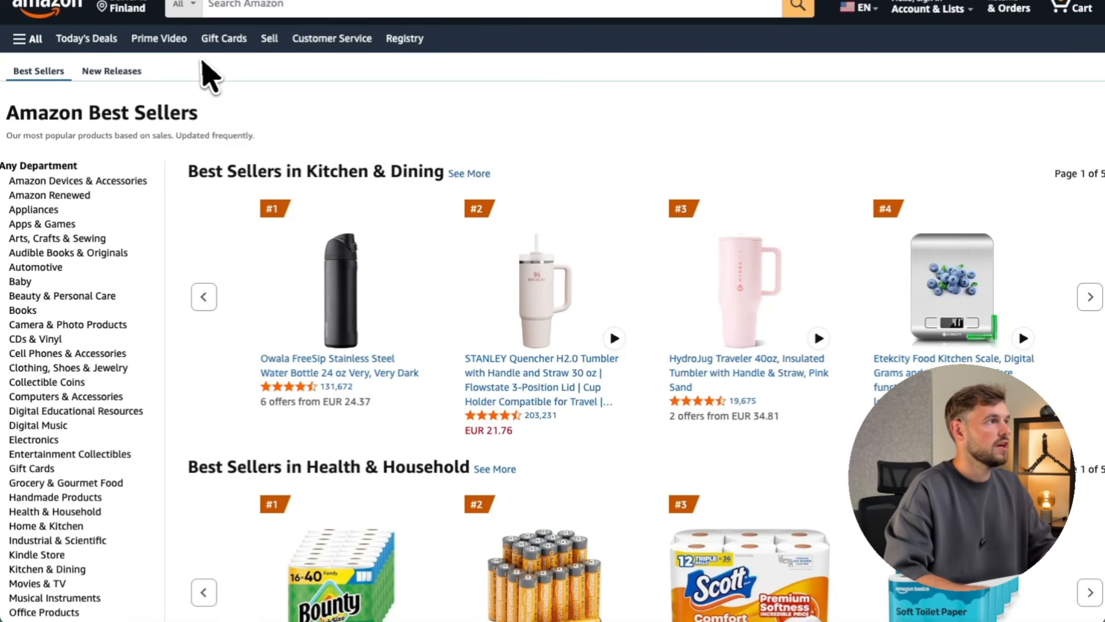
Open the #1 medicube Zero Pore Pad listing under Beauty & Personal Care Best Sellers.
{"action": "scroll", "coordinate": [86, 141], "scroll_direction": "down", "scroll_amount": 4}
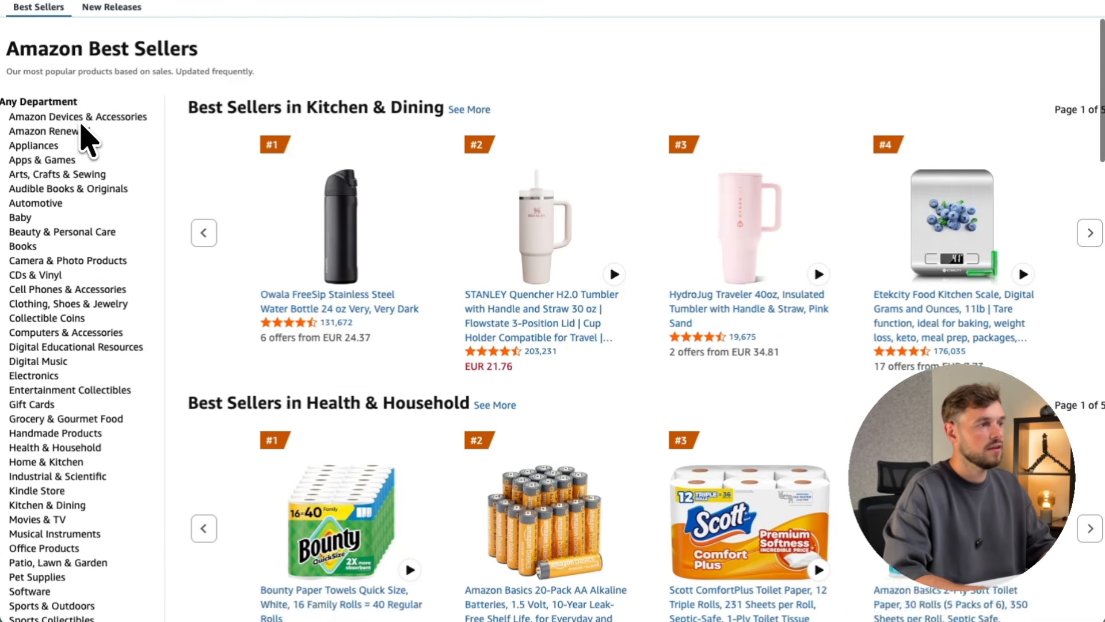
{"action": "scroll", "coordinate": [84, 138], "scroll_direction": "down", "scroll_amount": 5}
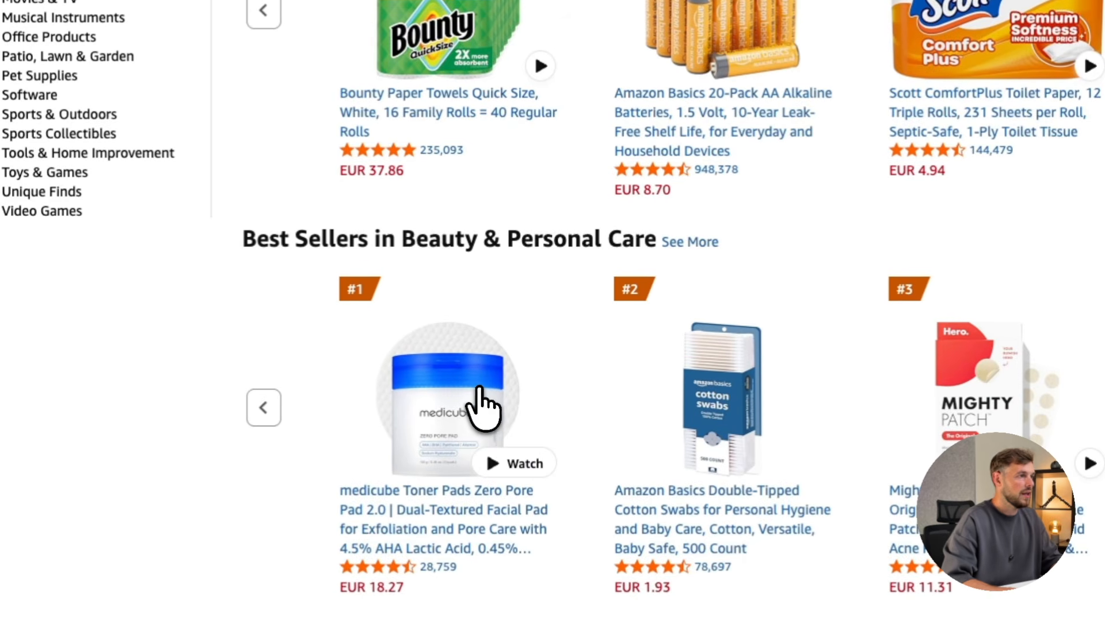
{"action": "left_click", "coordinate": [374, 331]}
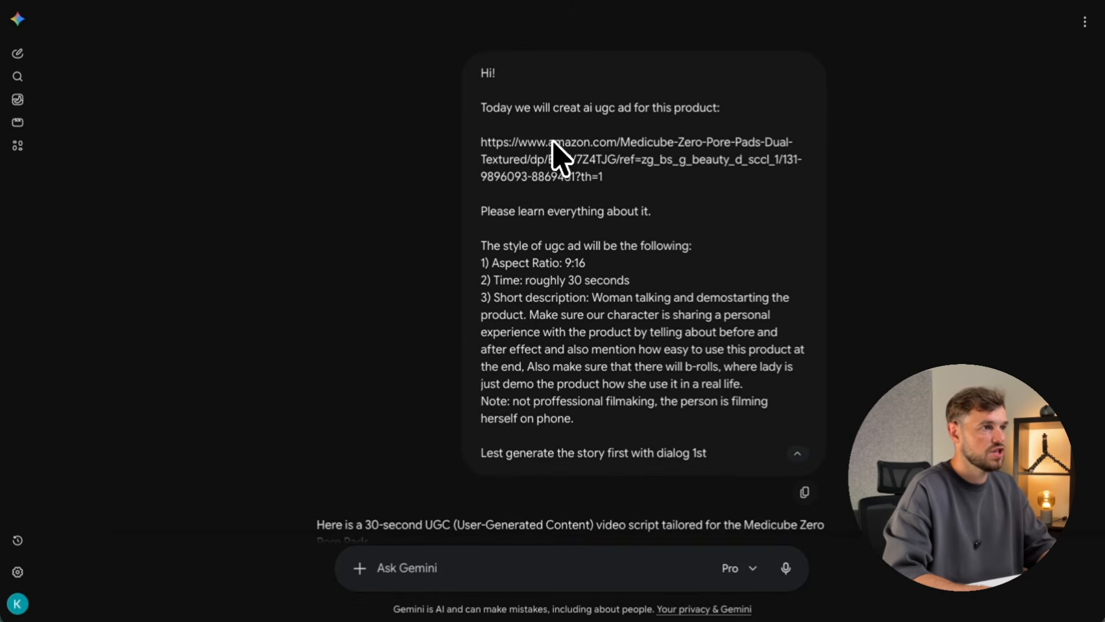
Read through Gemini's 30-second UGC Ad Script, highlighting the Hook & Before heading.
{"action": "scroll", "coordinate": [509, 161], "scroll_direction": "down", "scroll_amount": 1}
{"action": "scroll", "coordinate": [508, 162], "scroll_direction": "up", "scroll_amount": 1}
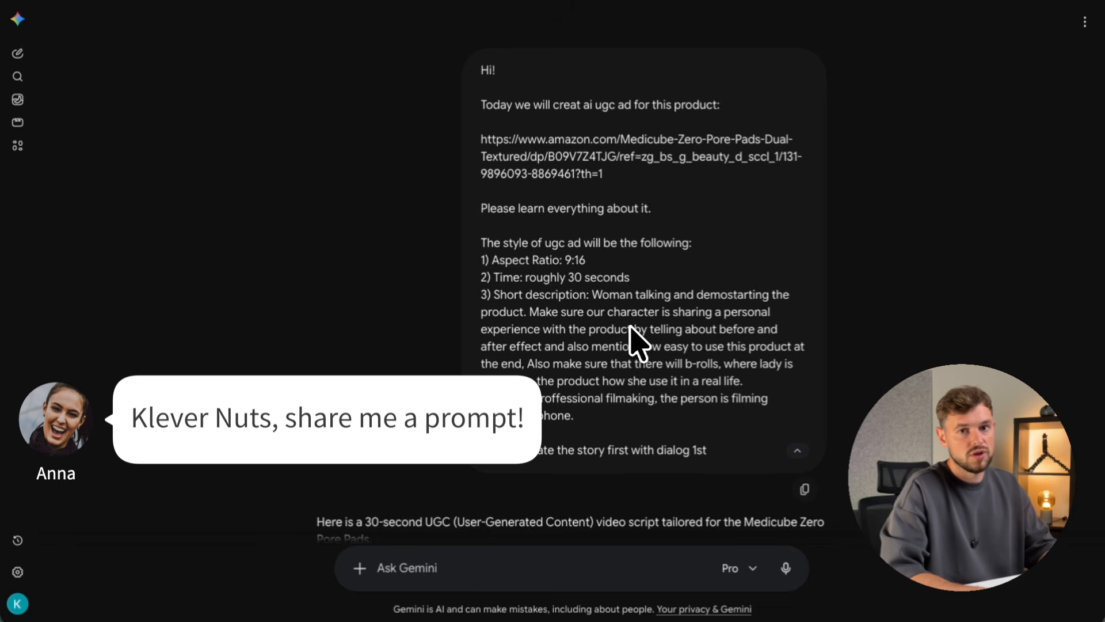
{"action": "scroll", "coordinate": [633, 339], "scroll_direction": "down", "scroll_amount": 1}
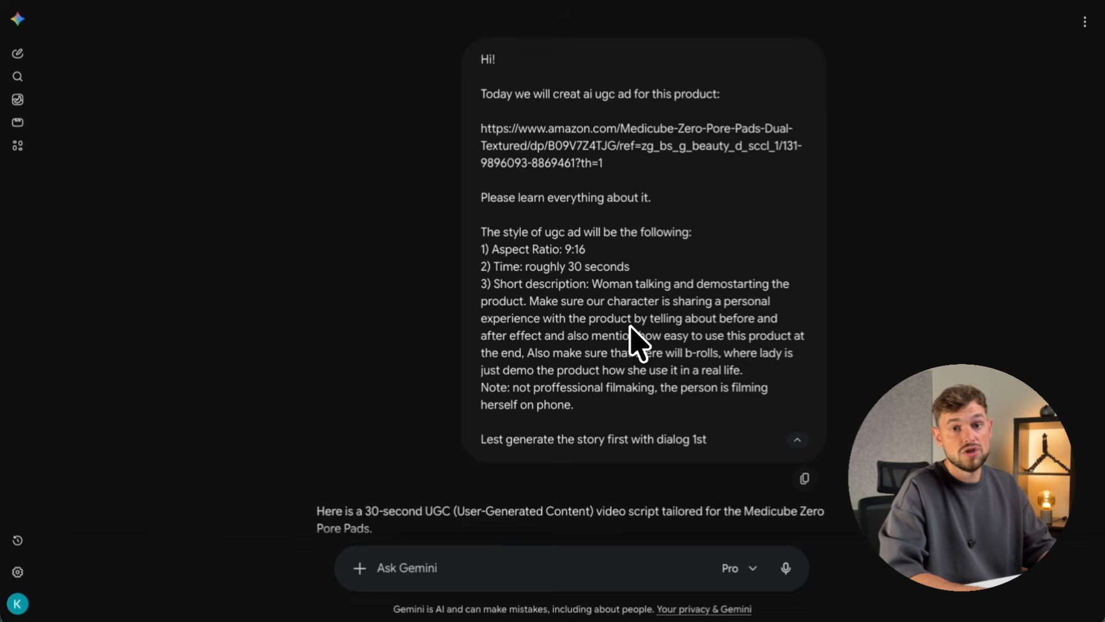
{"action": "scroll", "coordinate": [630, 327], "scroll_direction": "down", "scroll_amount": 10}
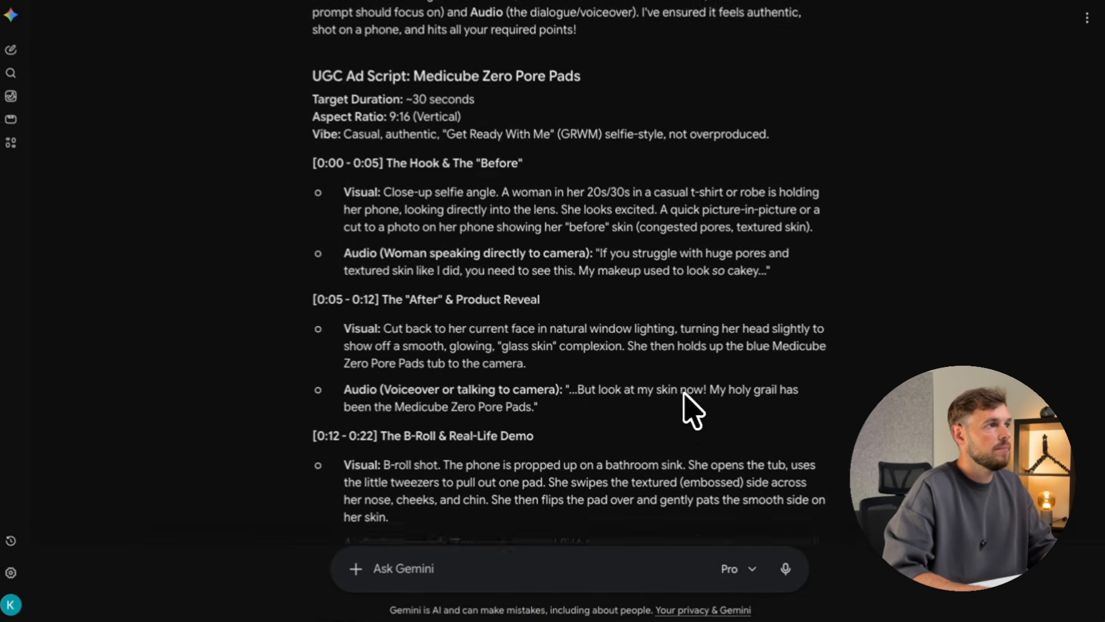
{"action": "scroll", "coordinate": [693, 410], "scroll_direction": "down", "scroll_amount": 2}
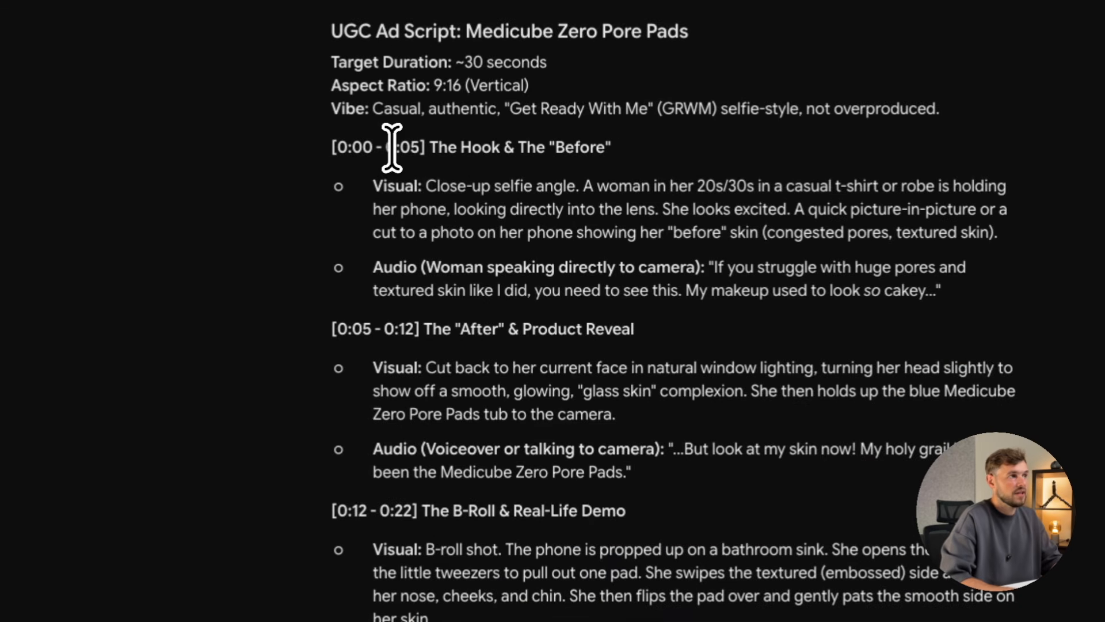
{"action": "left_click_drag", "start_coordinate": [393, 148], "coordinate": [589, 147]}
{"action": "scroll", "coordinate": [442, 289], "scroll_direction": "down", "scroll_amount": 1}
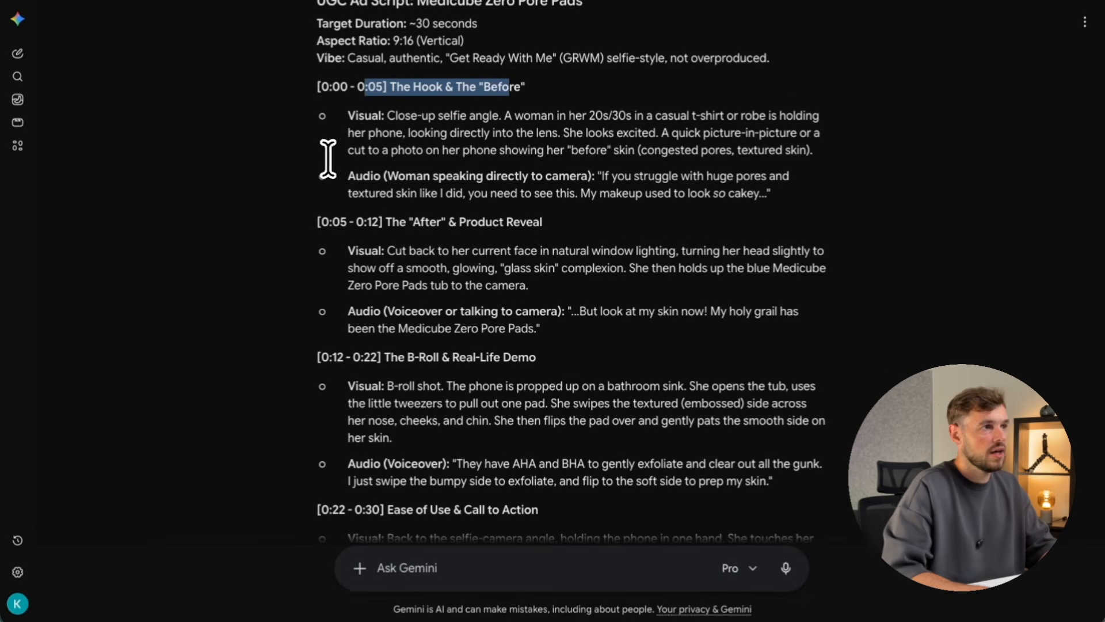
{"action": "scroll", "coordinate": [397, 232], "scroll_direction": "down", "scroll_amount": 1}
{"action": "scroll", "coordinate": [397, 230], "scroll_direction": "down", "scroll_amount": 1}
{"action": "scroll", "coordinate": [397, 231], "scroll_direction": "up", "scroll_amount": 1}
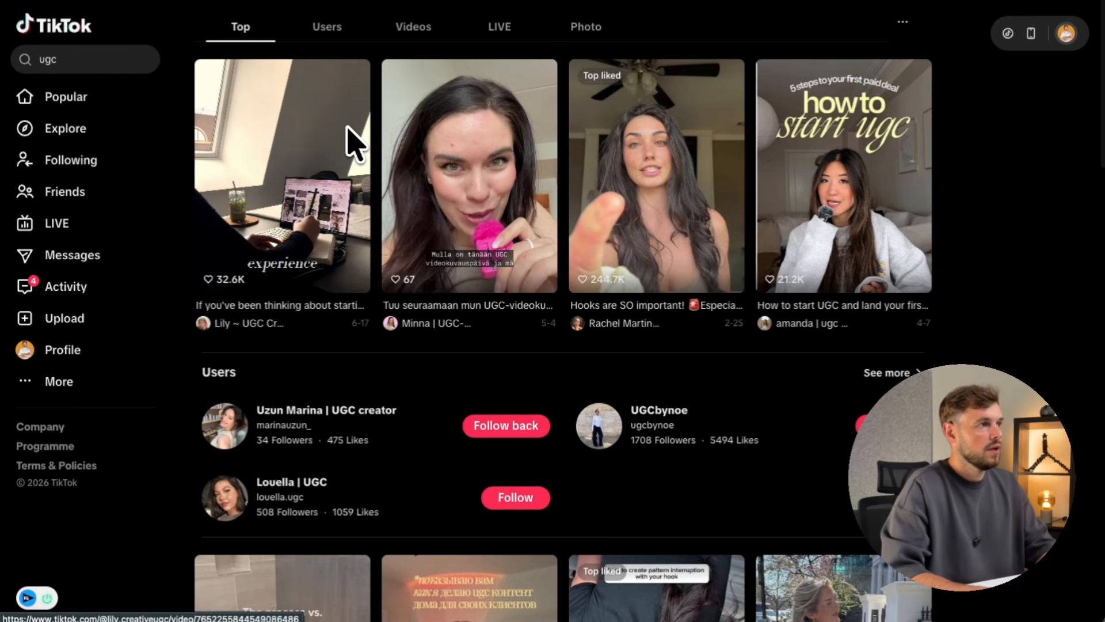
Browse the TikTok 'ugc' search results and play one example UGC video.
{"action": "scroll", "coordinate": [609, 254], "scroll_direction": "down", "scroll_amount": 5}
{"action": "scroll", "coordinate": [609, 253], "scroll_direction": "up", "scroll_amount": 5}
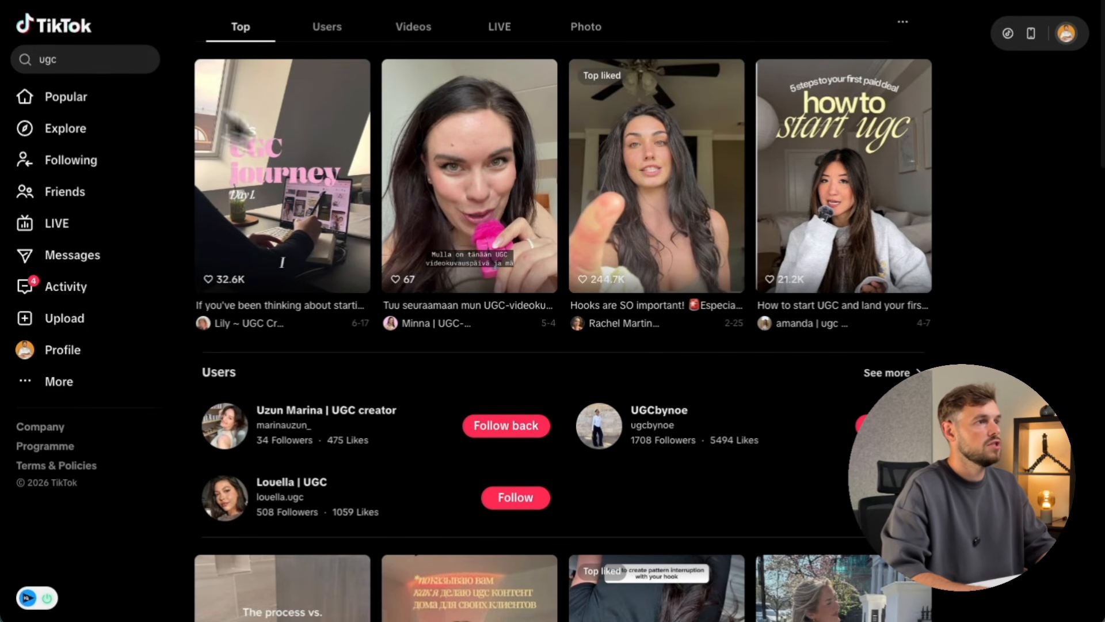
{"action": "scroll", "coordinate": [363, 168], "scroll_direction": "down", "scroll_amount": 5}
{"action": "scroll", "coordinate": [361, 173], "scroll_direction": "down", "scroll_amount": 3}
{"action": "scroll", "coordinate": [501, 245], "scroll_direction": "down", "scroll_amount": 4}
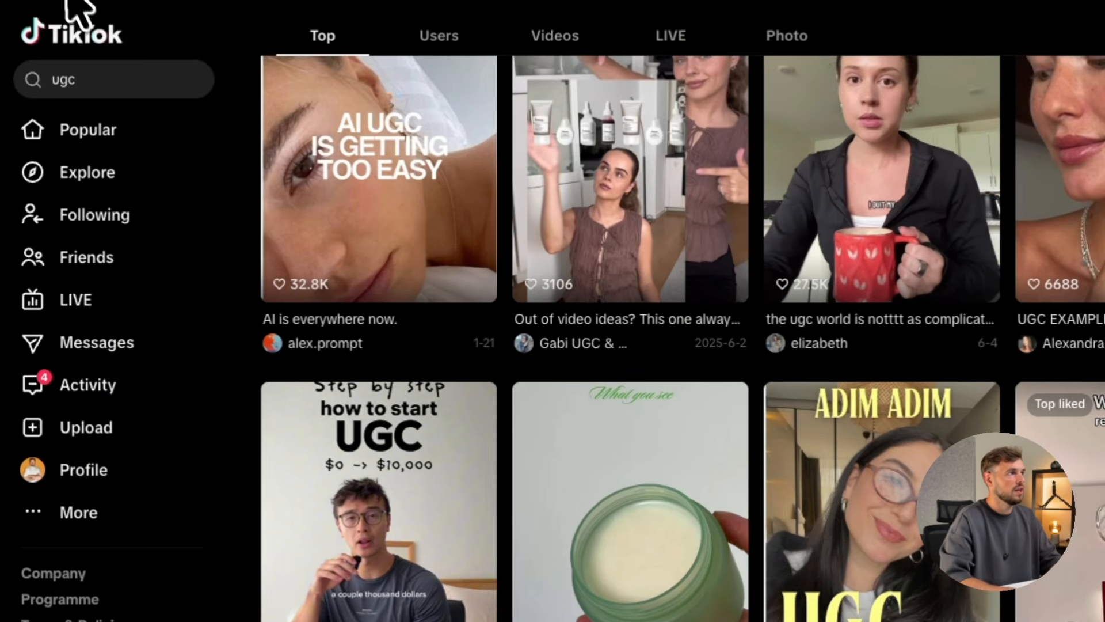
{"action": "left_click", "coordinate": [64, 3]}
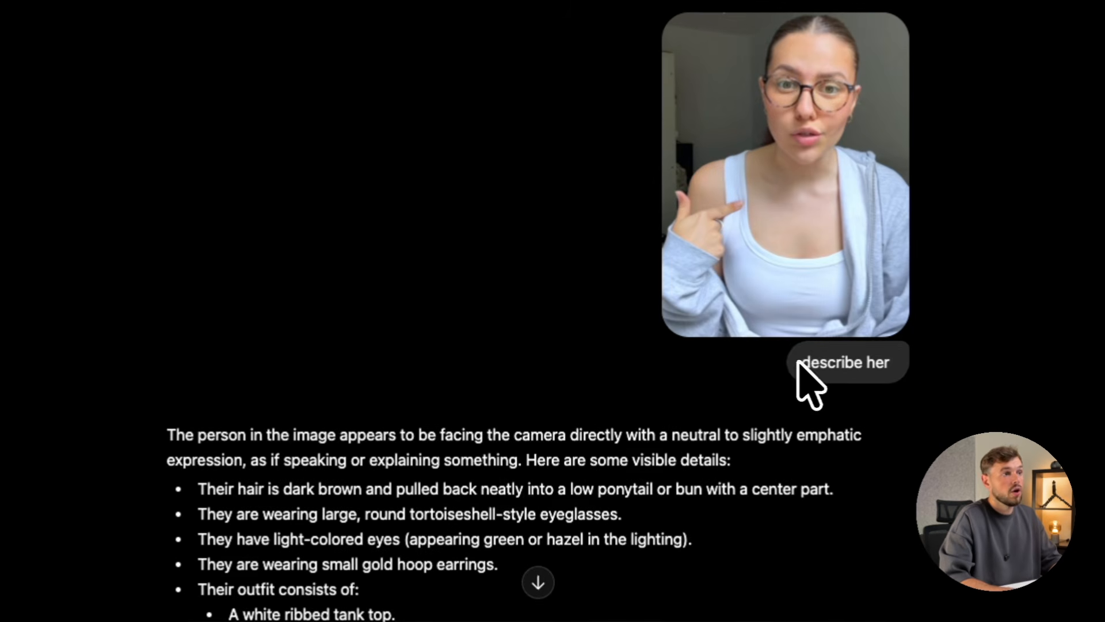
Highlight the 'describe her' request, then read down to the photorealistic Character Prompt reply.
{"action": "left_click_drag", "start_coordinate": [801, 362], "coordinate": [884, 364]}
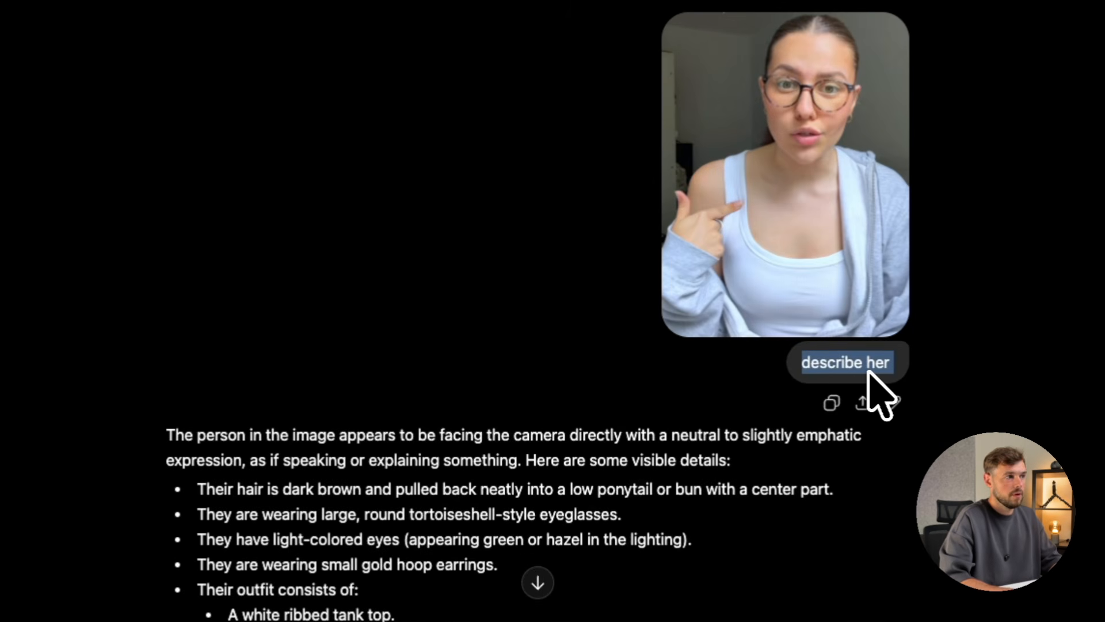
{"action": "scroll", "coordinate": [872, 379], "scroll_direction": "down", "scroll_amount": 10}
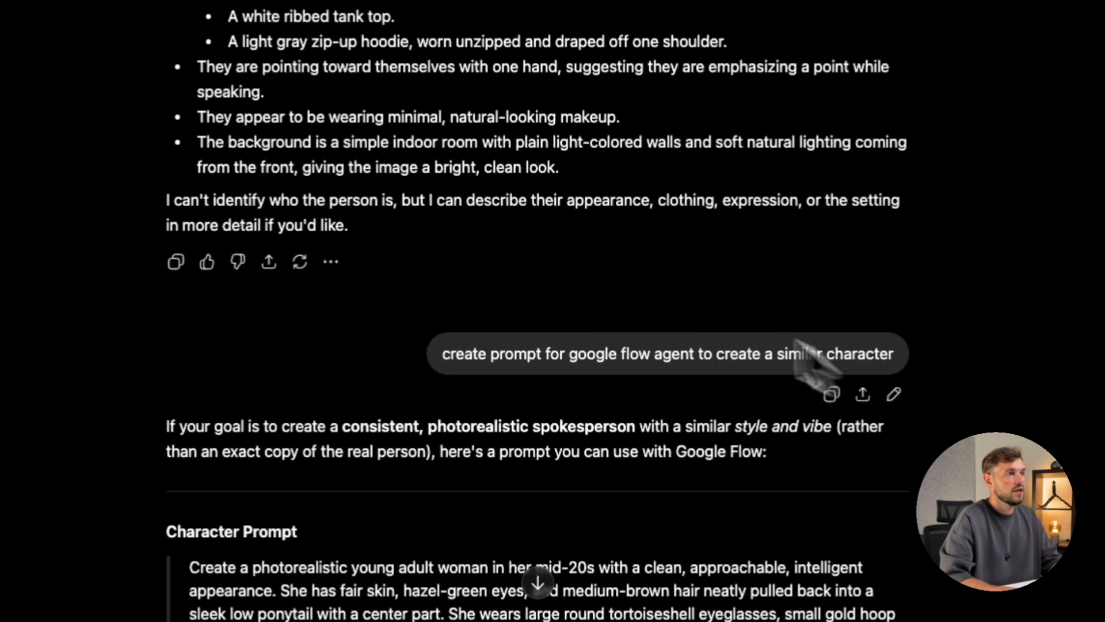
{"action": "scroll", "coordinate": [553, 254], "scroll_direction": "down", "scroll_amount": 1}
{"action": "left_click_drag", "start_coordinate": [442, 279], "coordinate": [544, 279]}
{"action": "left_click", "coordinate": [463, 281]}
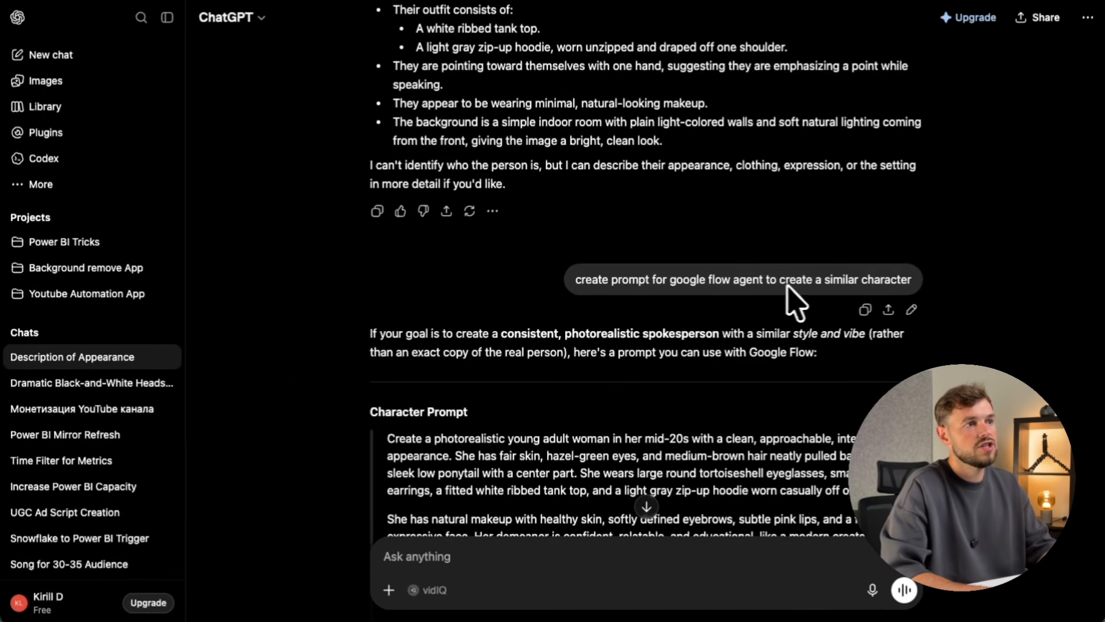
{"action": "scroll", "coordinate": [743, 288], "scroll_direction": "down", "scroll_amount": 1}
{"action": "scroll", "coordinate": [806, 300], "scroll_direction": "down", "scroll_amount": 5}
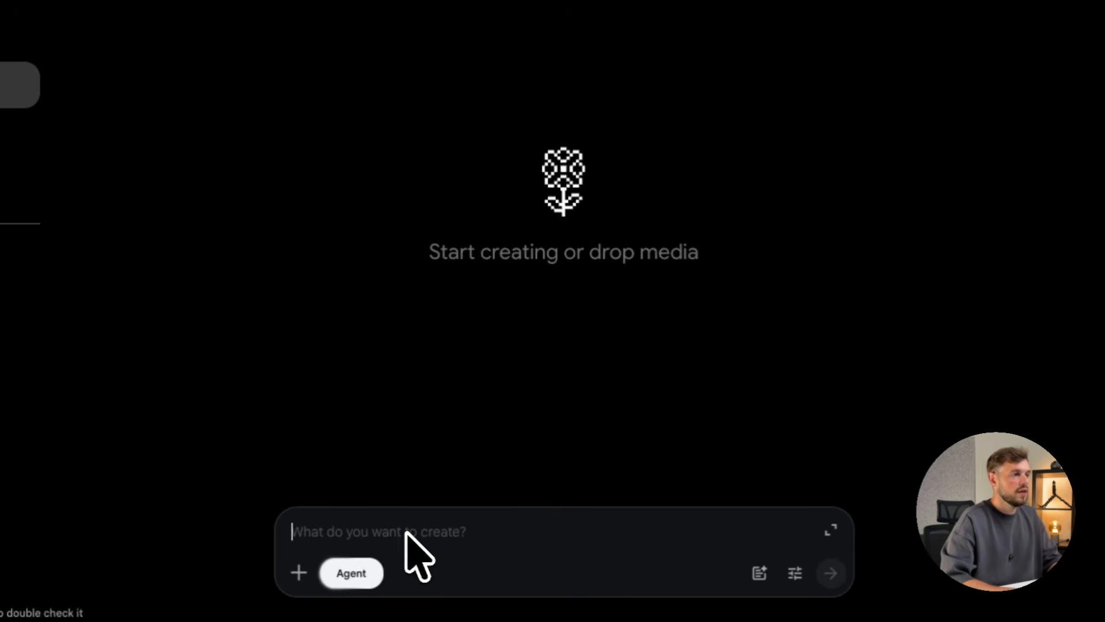
Paste the prepared video prompt into the Jul 31 project and open its Characters library.
{"action": "key", "text": "ctrl+v"}
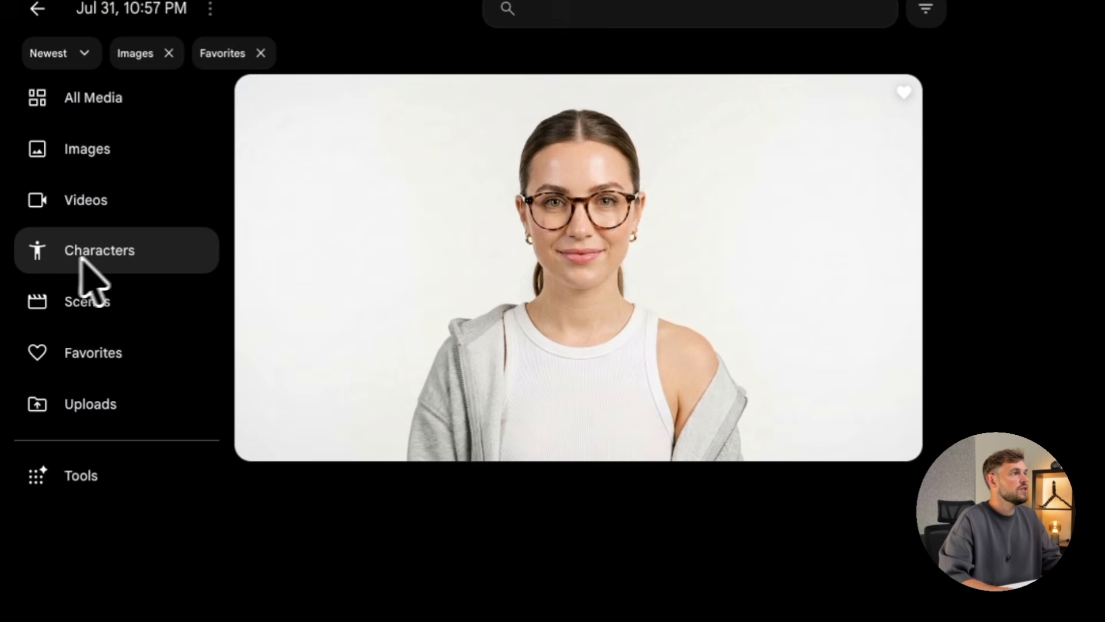
{"action": "left_click", "coordinate": [110, 262]}
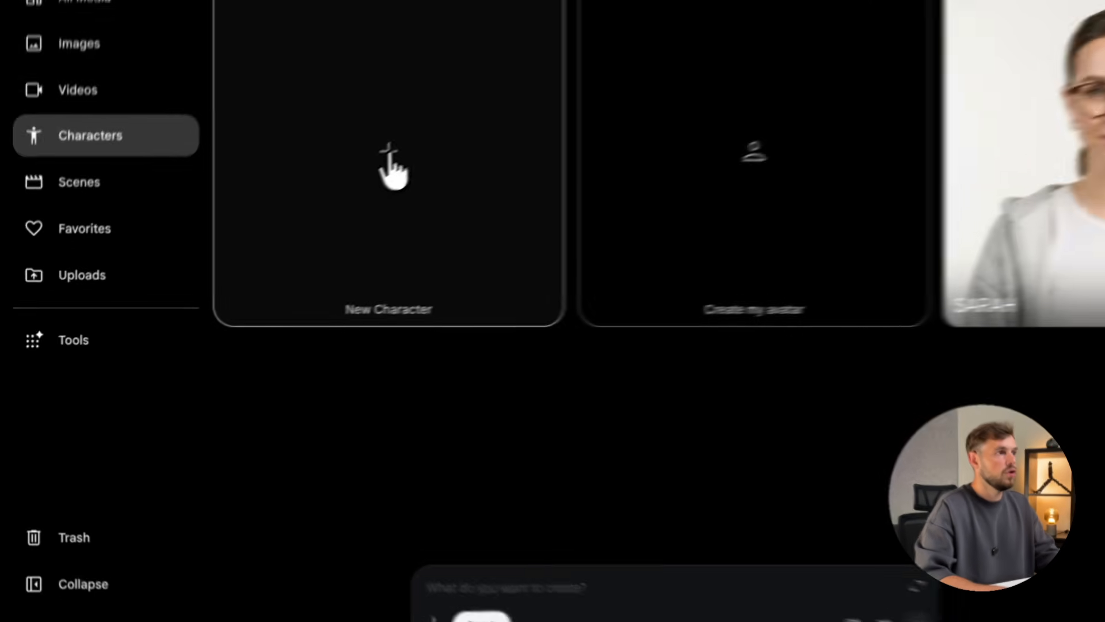
Attach the saved portrait to a new character prompt, then open SARAH's details.
{"action": "left_click", "coordinate": [334, 205]}
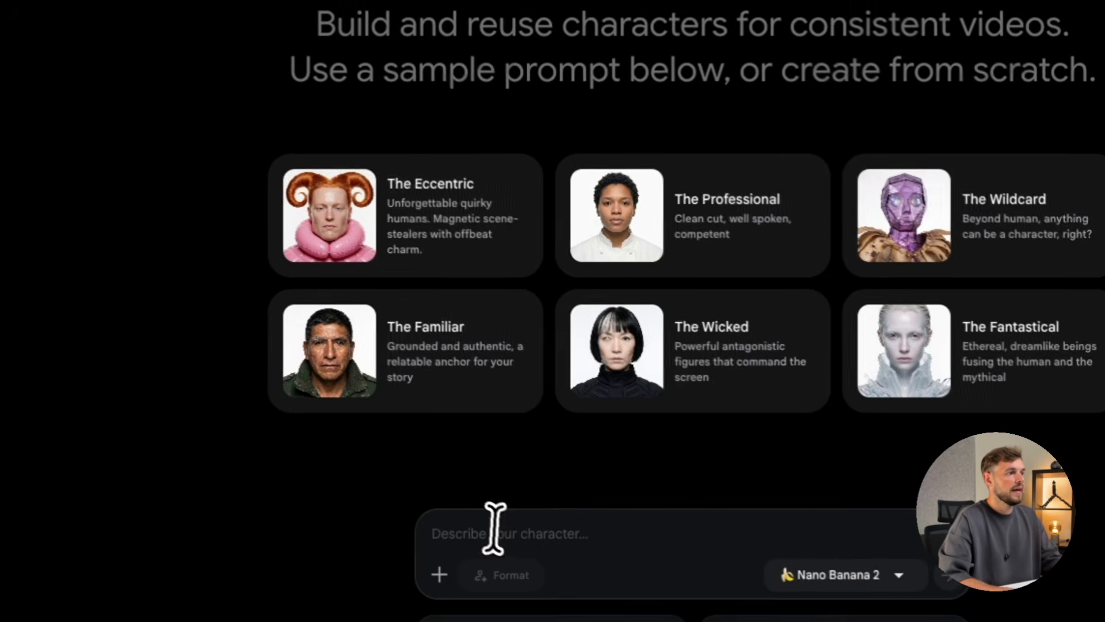
{"action": "left_click", "coordinate": [496, 530]}
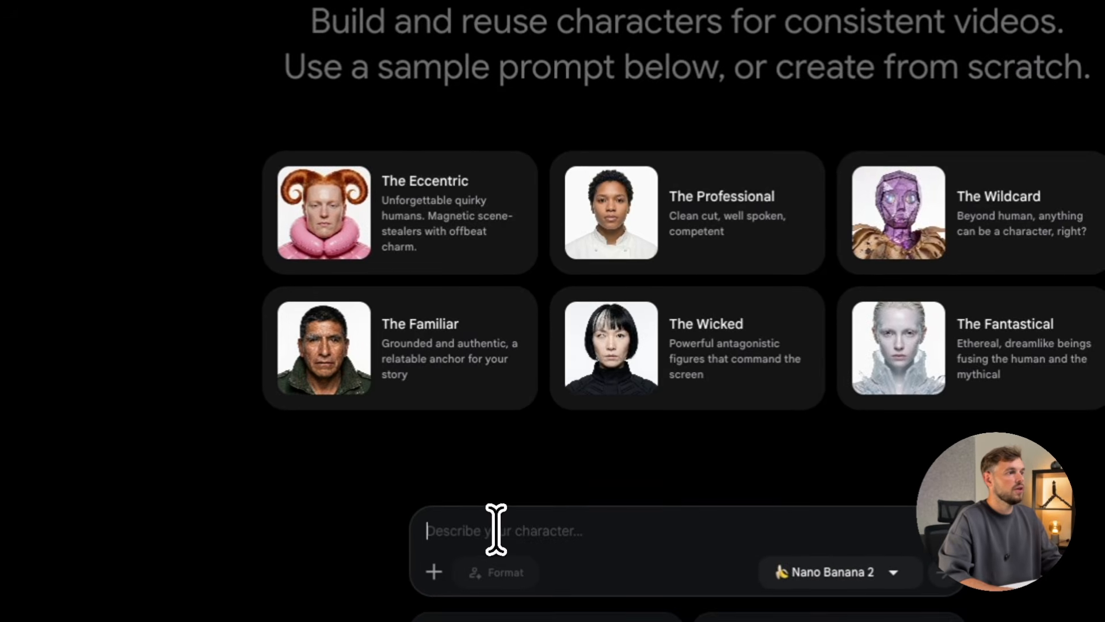
{"action": "left_click", "coordinate": [435, 573]}
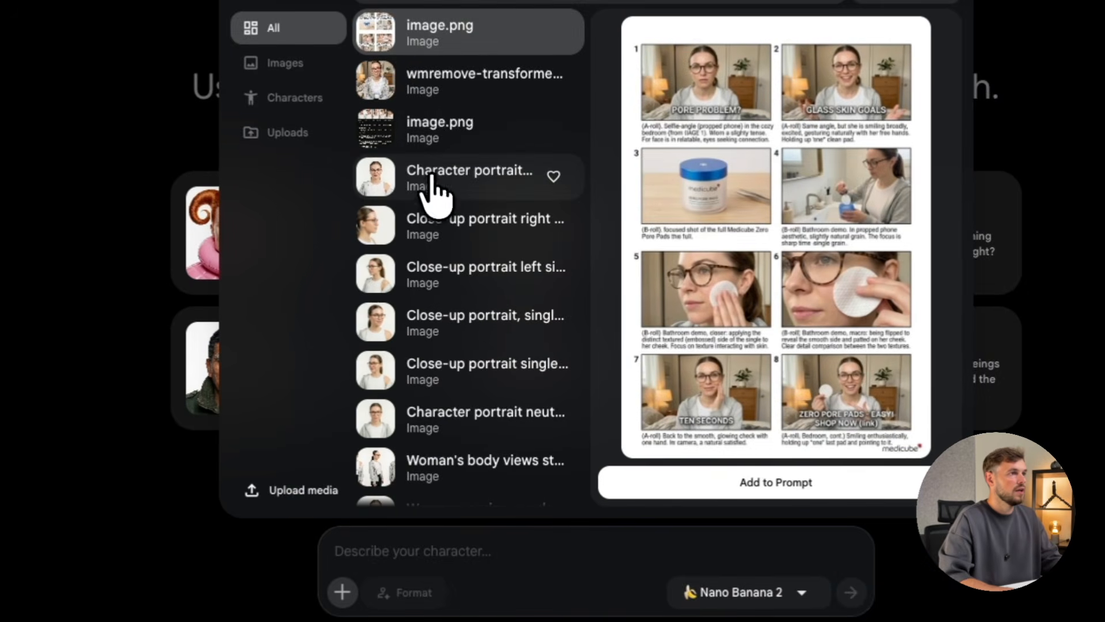
{"action": "left_click", "coordinate": [527, 167]}
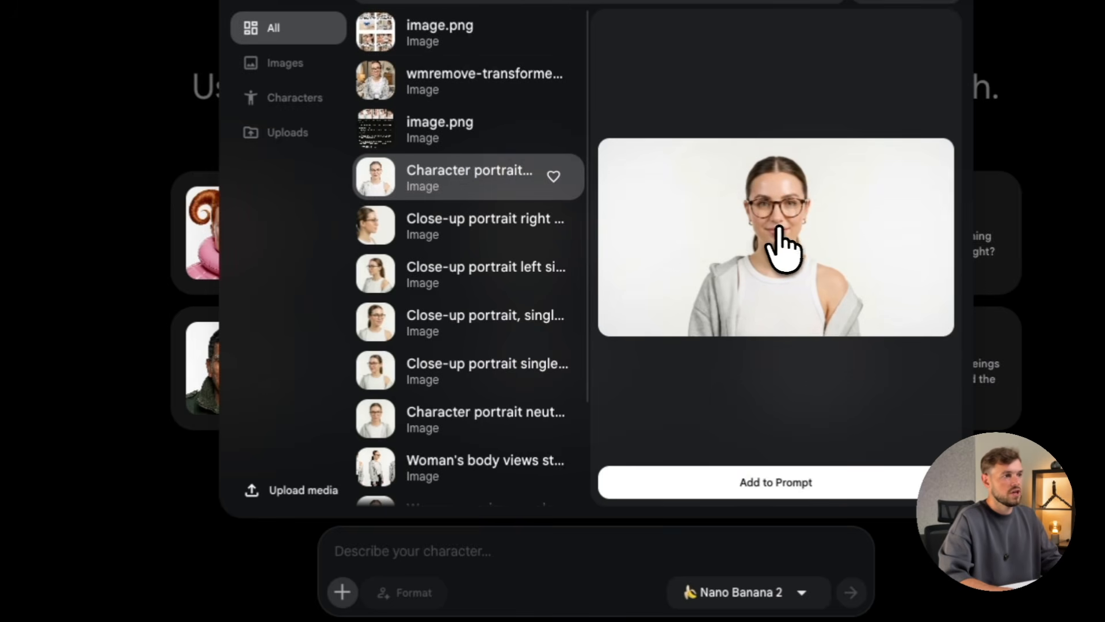
{"action": "left_click", "coordinate": [788, 486]}
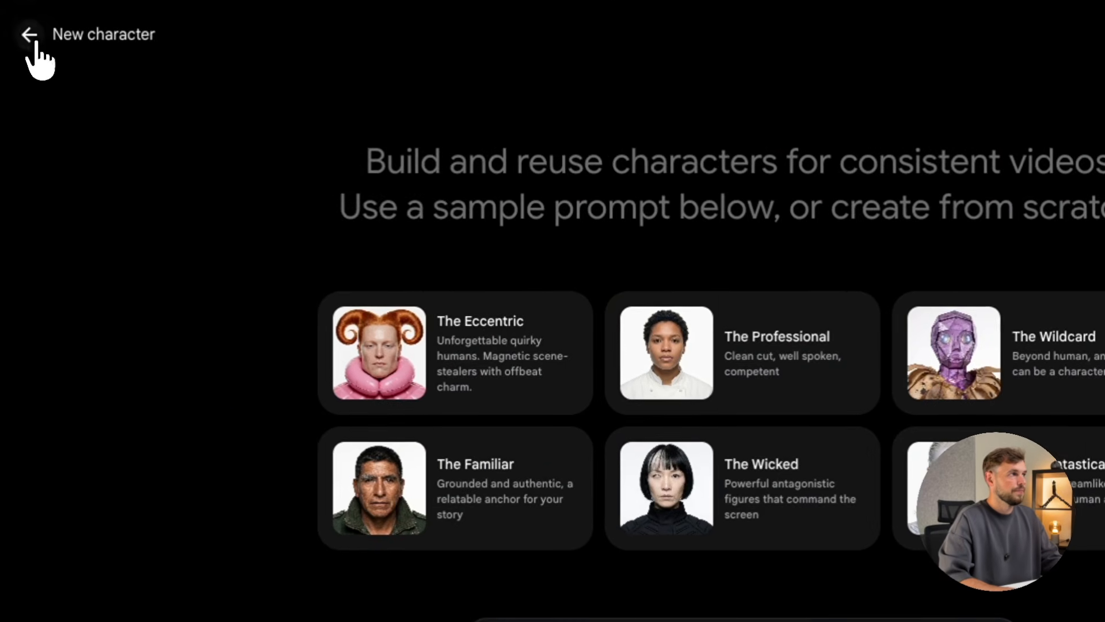
{"action": "left_click", "coordinate": [34, 54]}
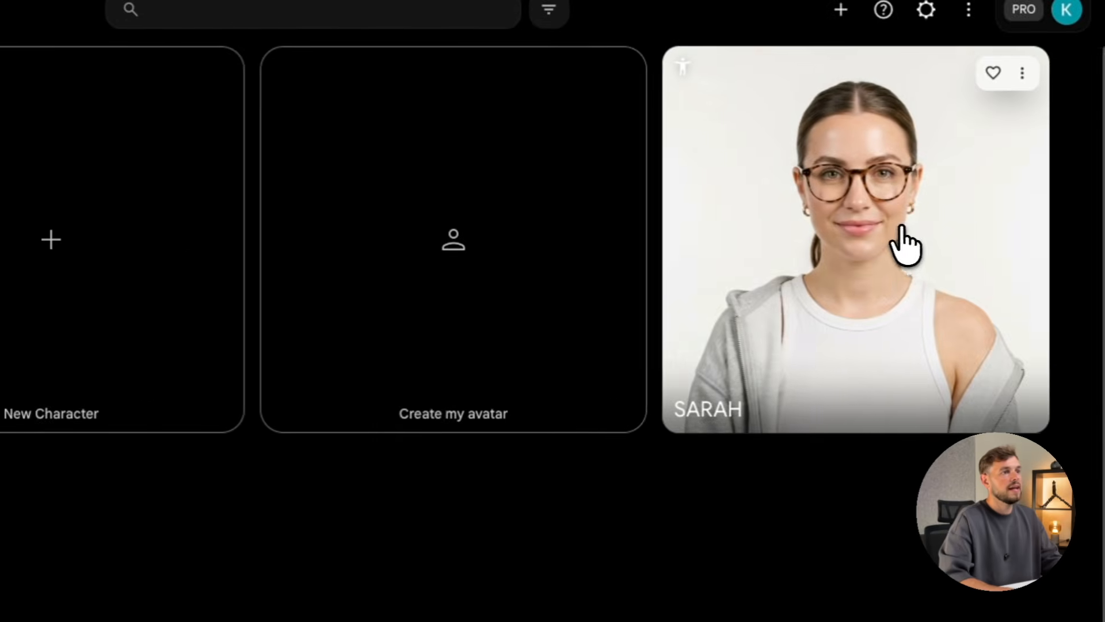
{"action": "left_click", "coordinate": [898, 241]}
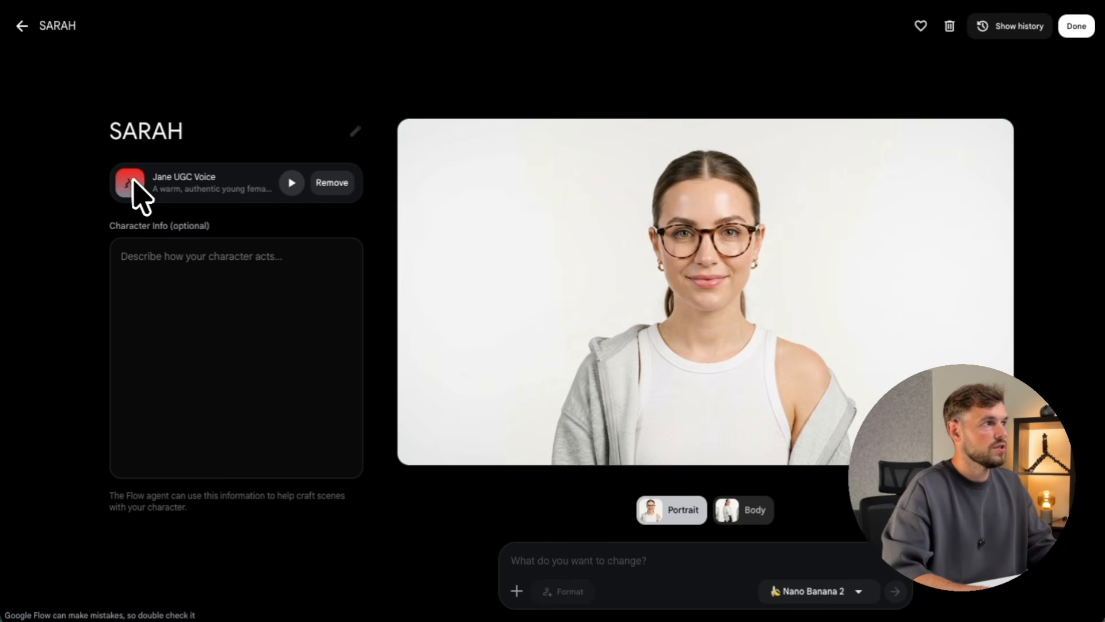
Replace SARAH's Jane UGC Voice with the custom warm young female voice.
{"action": "left_click", "coordinate": [341, 183]}
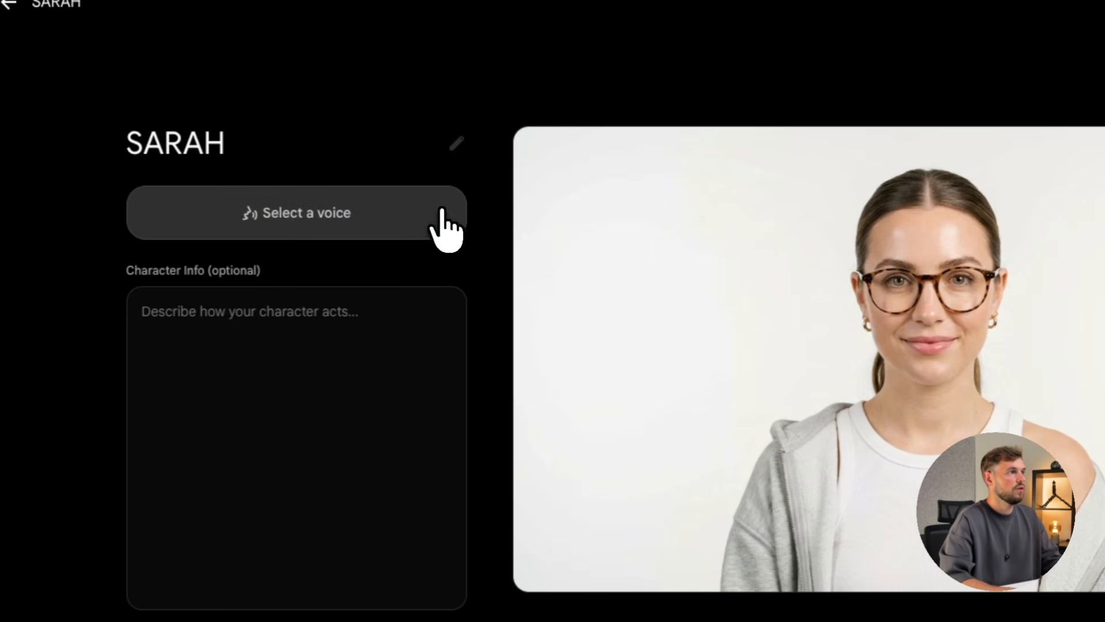
{"action": "left_click", "coordinate": [290, 222]}
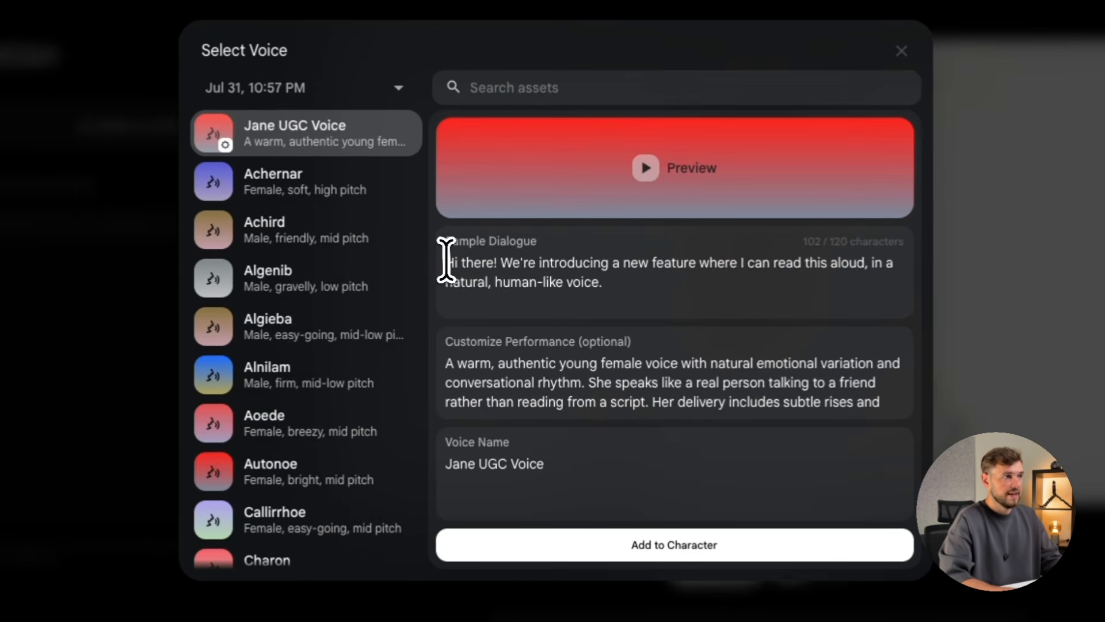
{"action": "left_click_drag", "start_coordinate": [472, 282], "coordinate": [630, 301]}
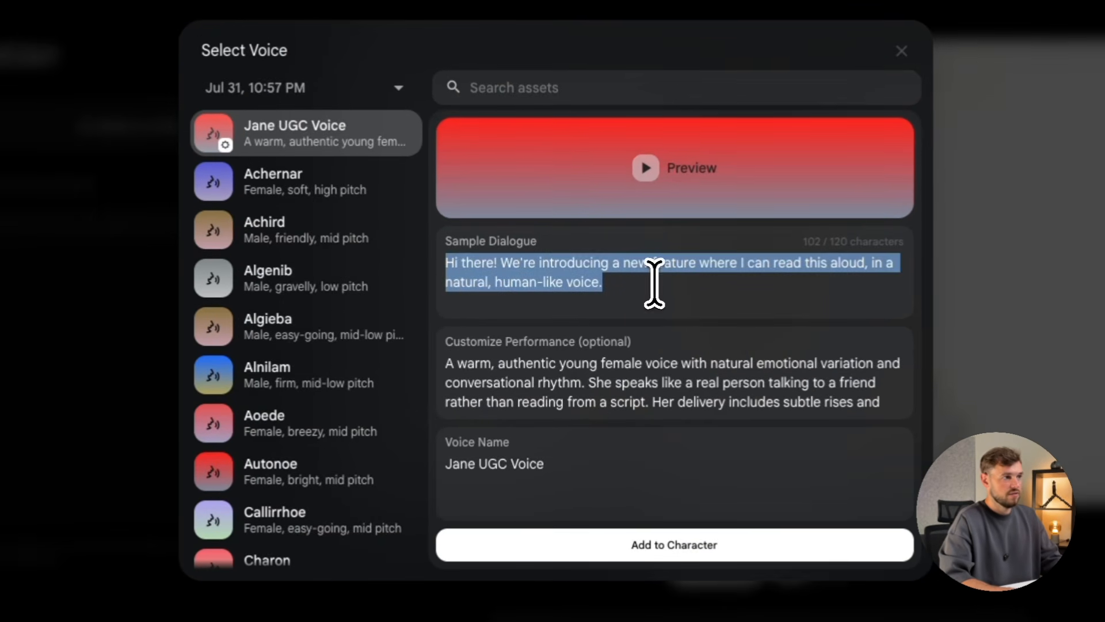
{"action": "scroll", "coordinate": [519, 375], "scroll_direction": "down", "scroll_amount": 1}
{"action": "scroll", "coordinate": [517, 389], "scroll_direction": "up", "scroll_amount": 1}
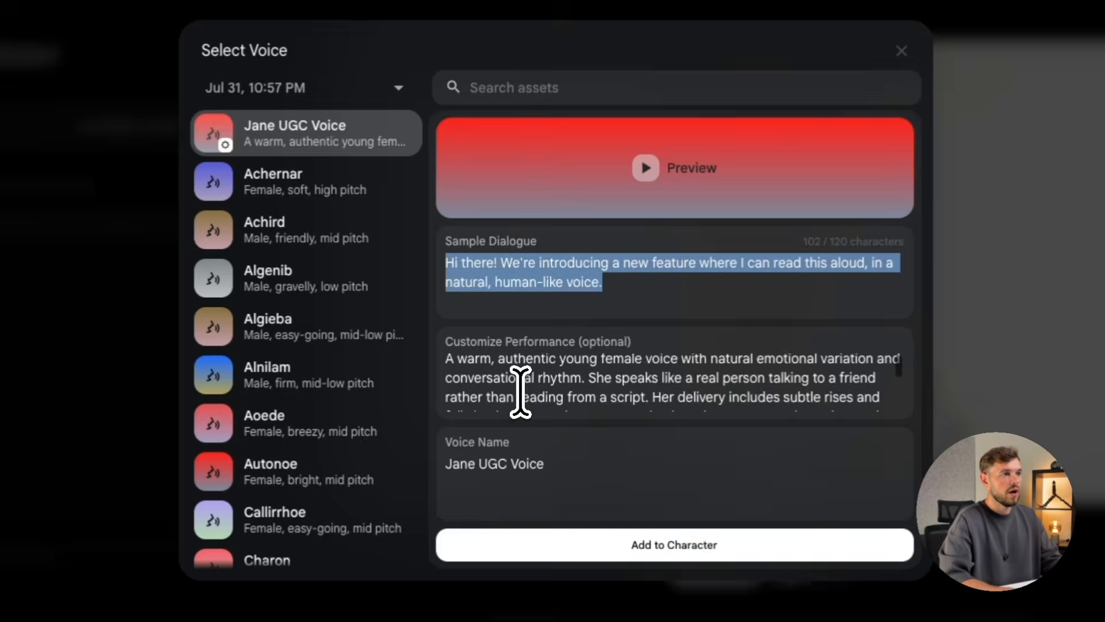
{"action": "scroll", "coordinate": [516, 389], "scroll_direction": "down", "scroll_amount": 5}
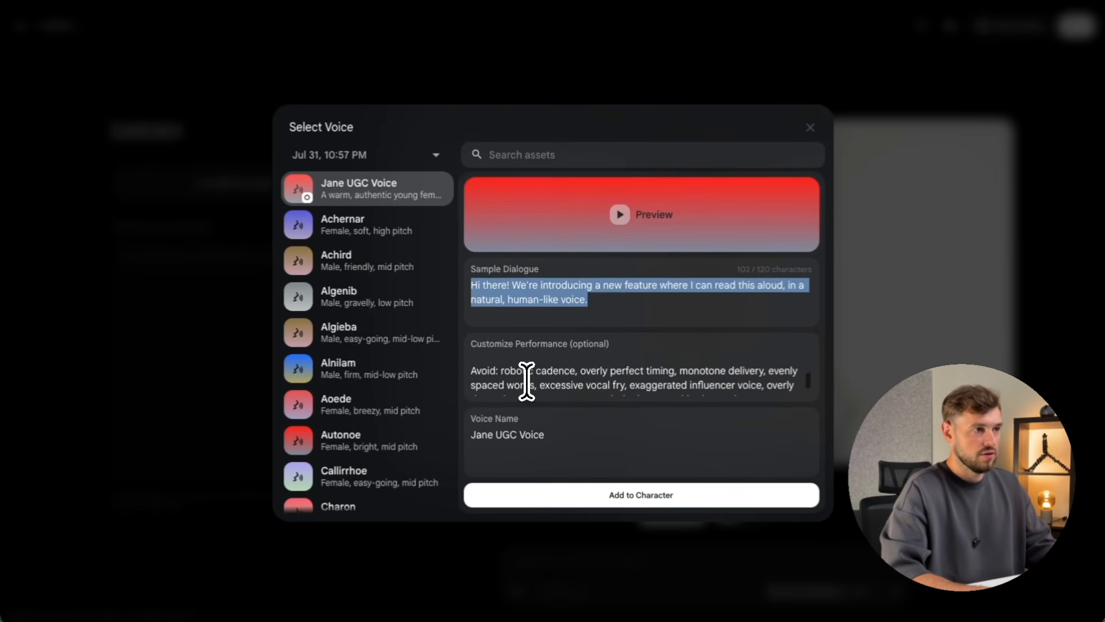
{"action": "scroll", "coordinate": [526, 379], "scroll_direction": "up", "scroll_amount": 6}
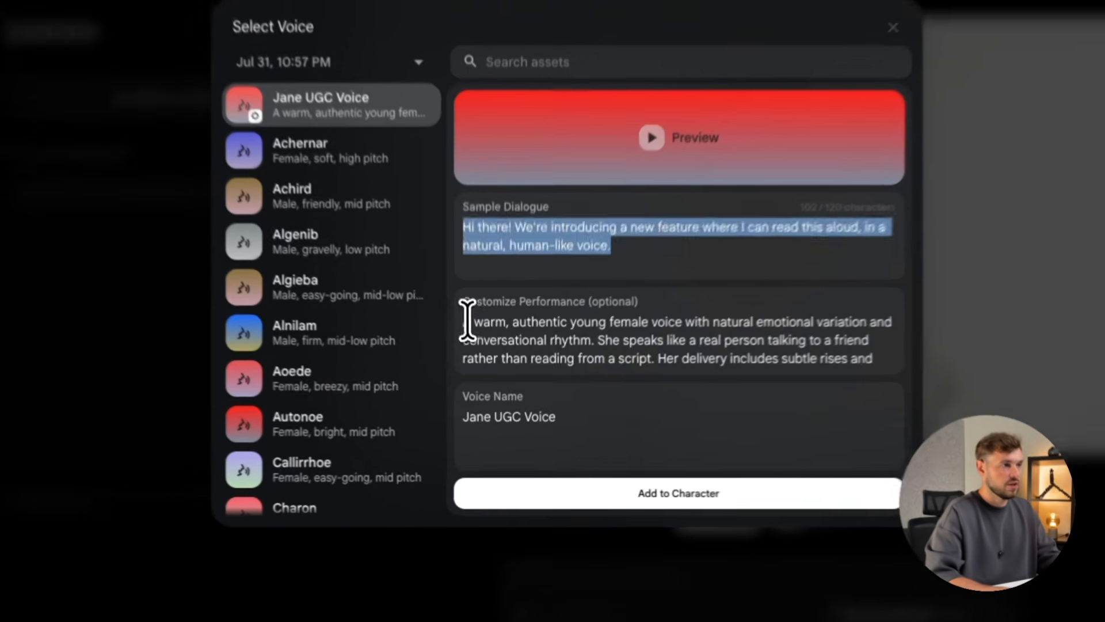
{"action": "left_click_drag", "start_coordinate": [471, 360], "coordinate": [651, 372]}
{"action": "scroll", "coordinate": [651, 372], "scroll_direction": "down", "scroll_amount": 2}
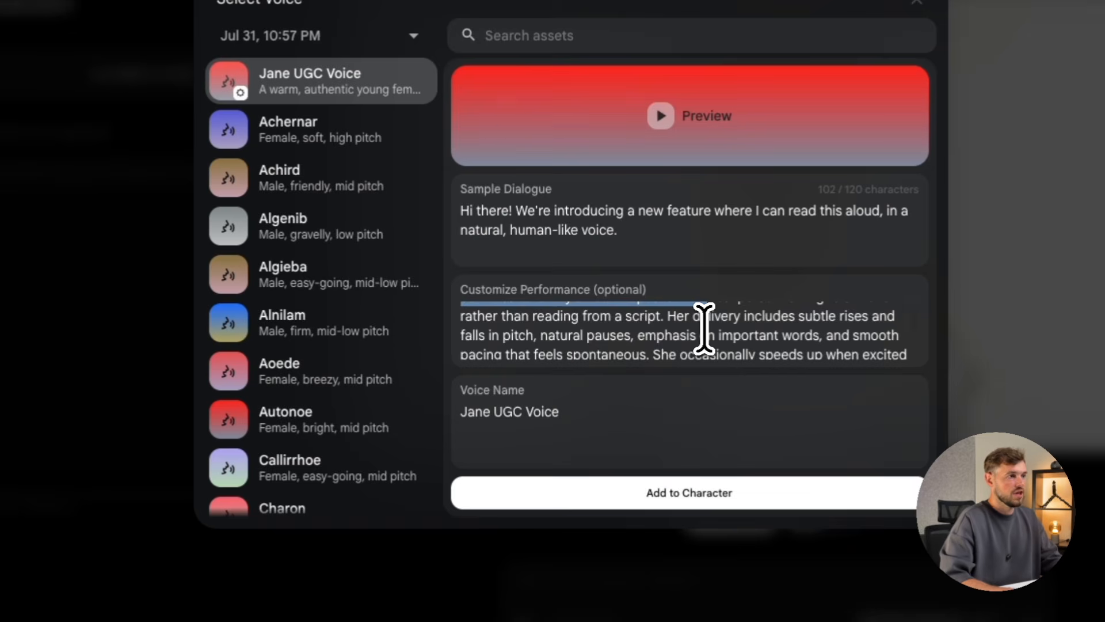
{"action": "scroll", "coordinate": [703, 328], "scroll_direction": "down", "scroll_amount": 1}
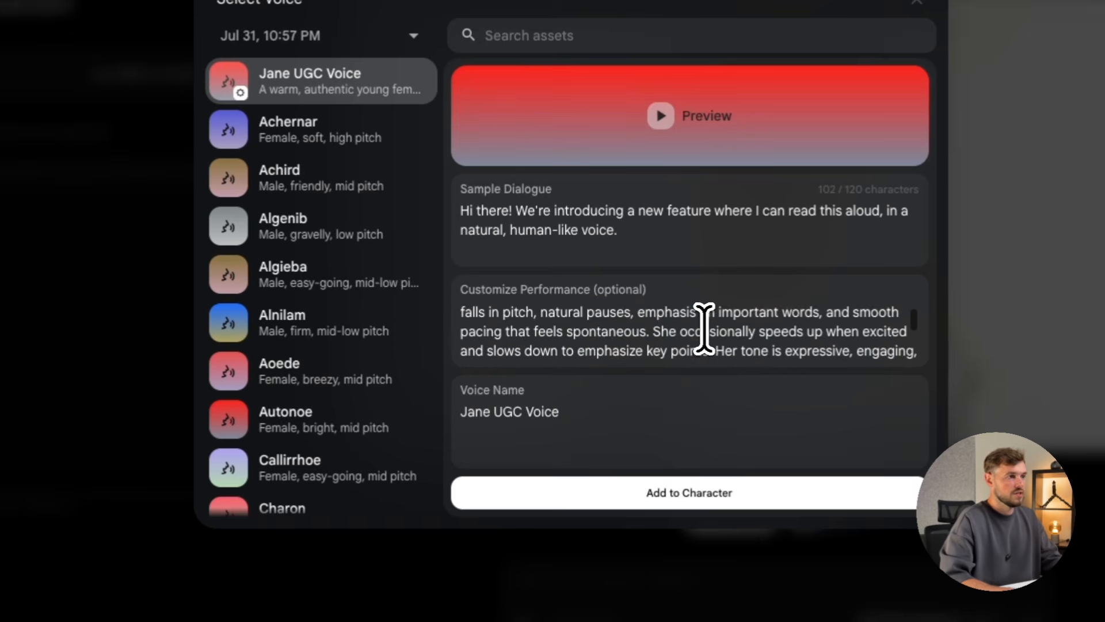
{"action": "left_click", "coordinate": [682, 497]}
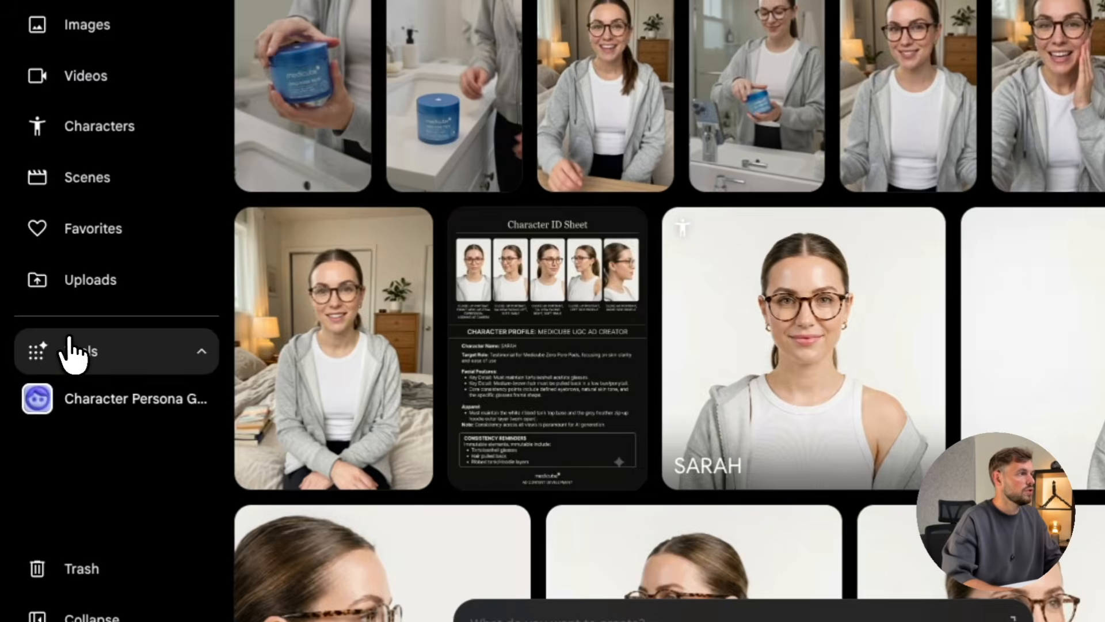
Open Tools from the sidebar to browse the Community tab's shared creator tools.
{"action": "left_click", "coordinate": [69, 351]}
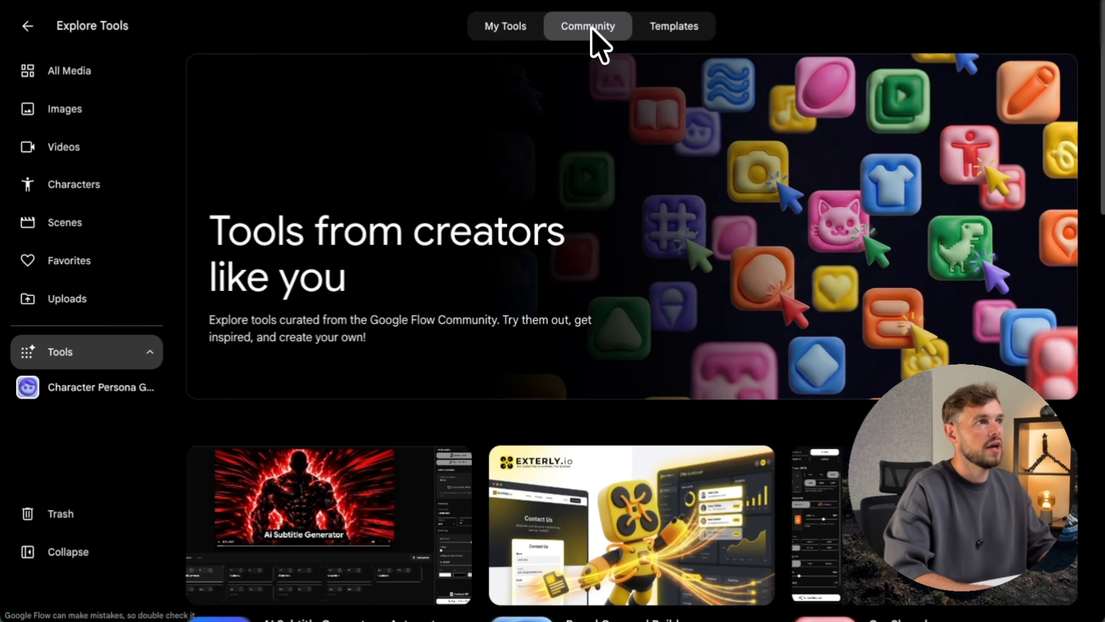
Open the Character Persona Generator community tool inside the project.
{"action": "scroll", "coordinate": [633, 167], "scroll_direction": "down", "scroll_amount": 9}
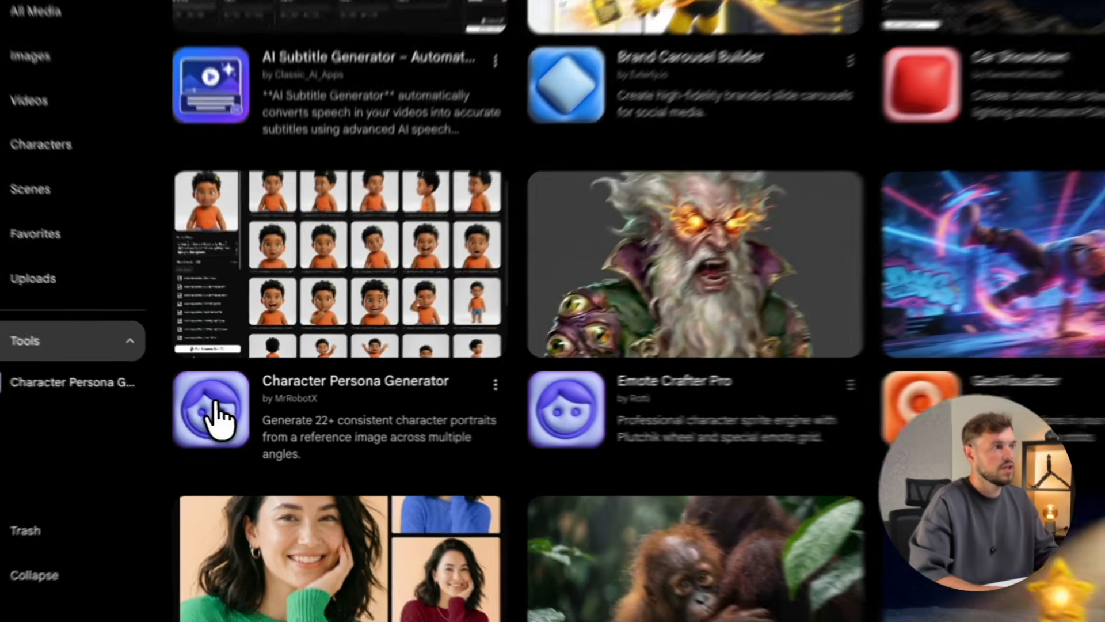
{"action": "left_click", "coordinate": [222, 413]}
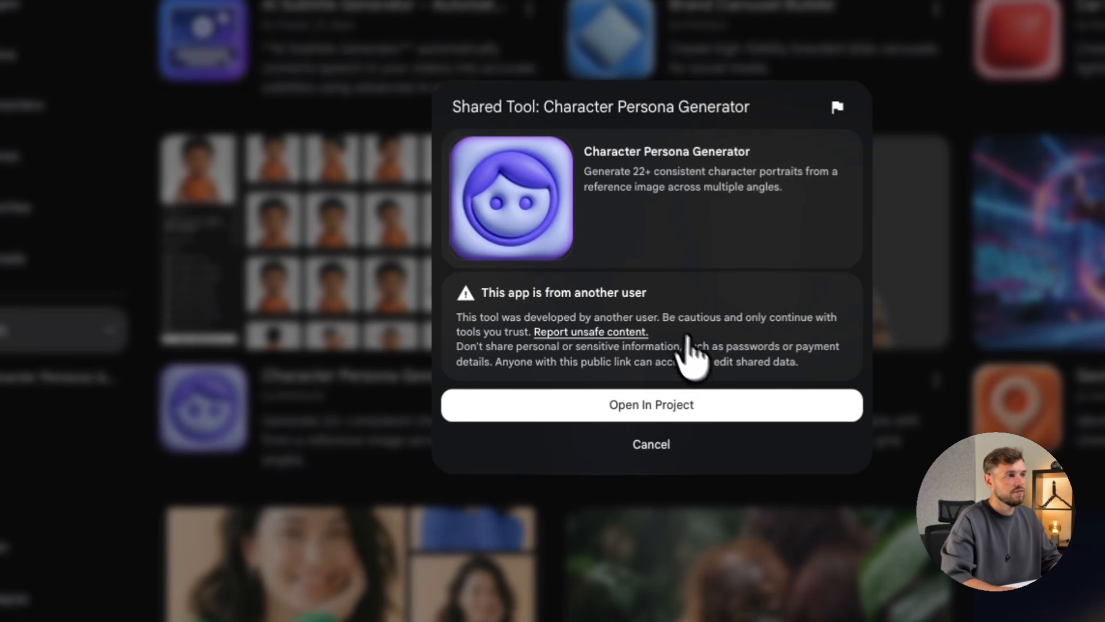
{"action": "left_click", "coordinate": [689, 412]}
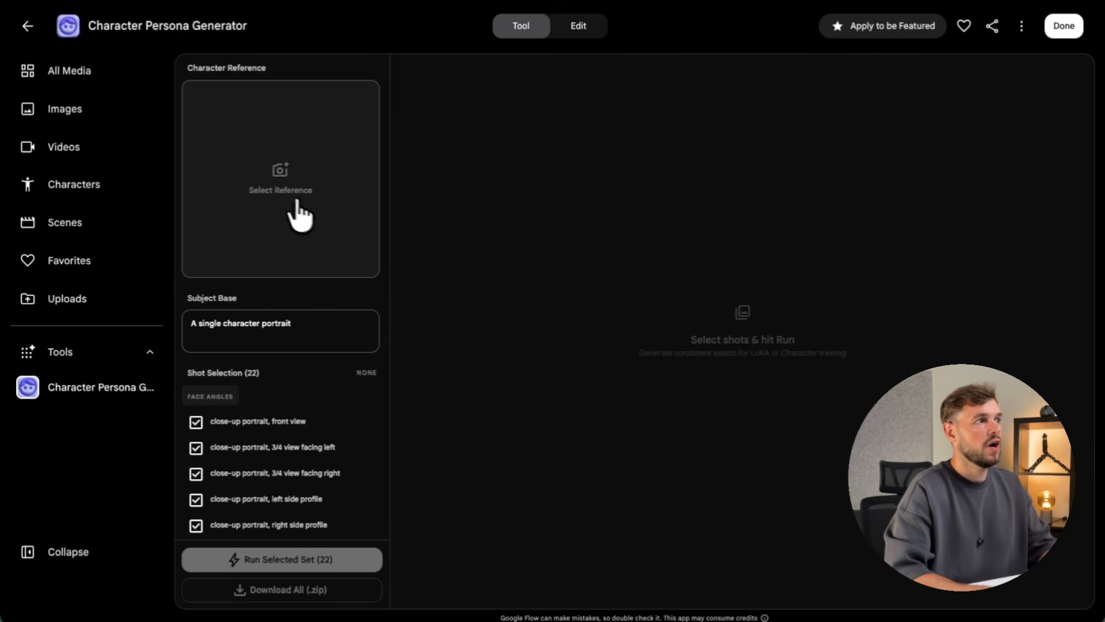
Set the front-facing portrait as reference and review the six face-angle shots.
{"action": "left_click", "coordinate": [282, 213]}
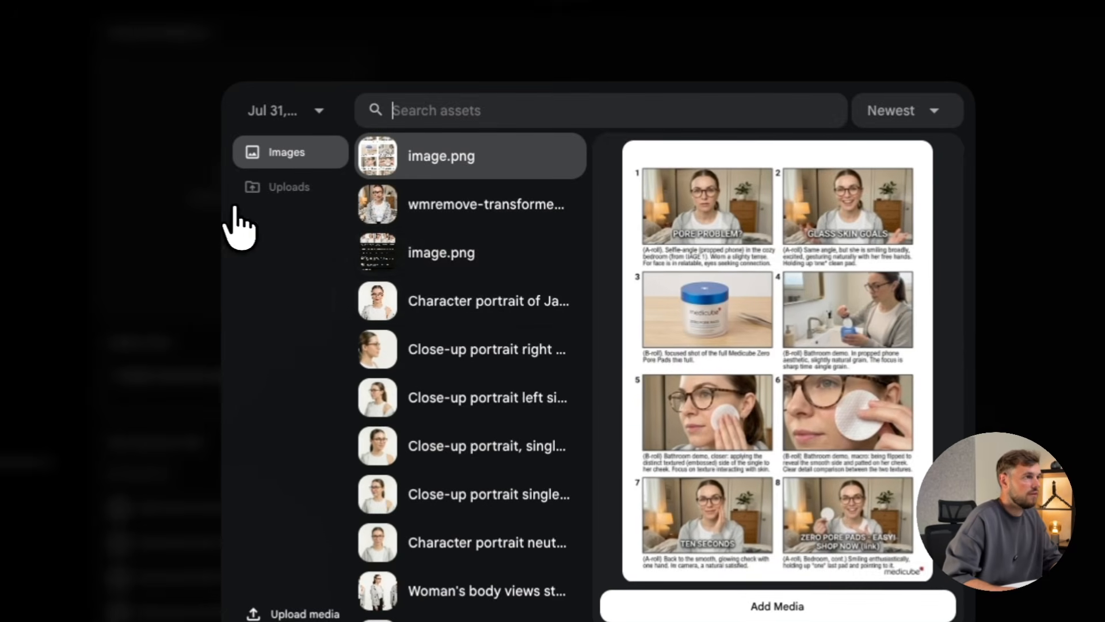
{"action": "left_click", "coordinate": [429, 314]}
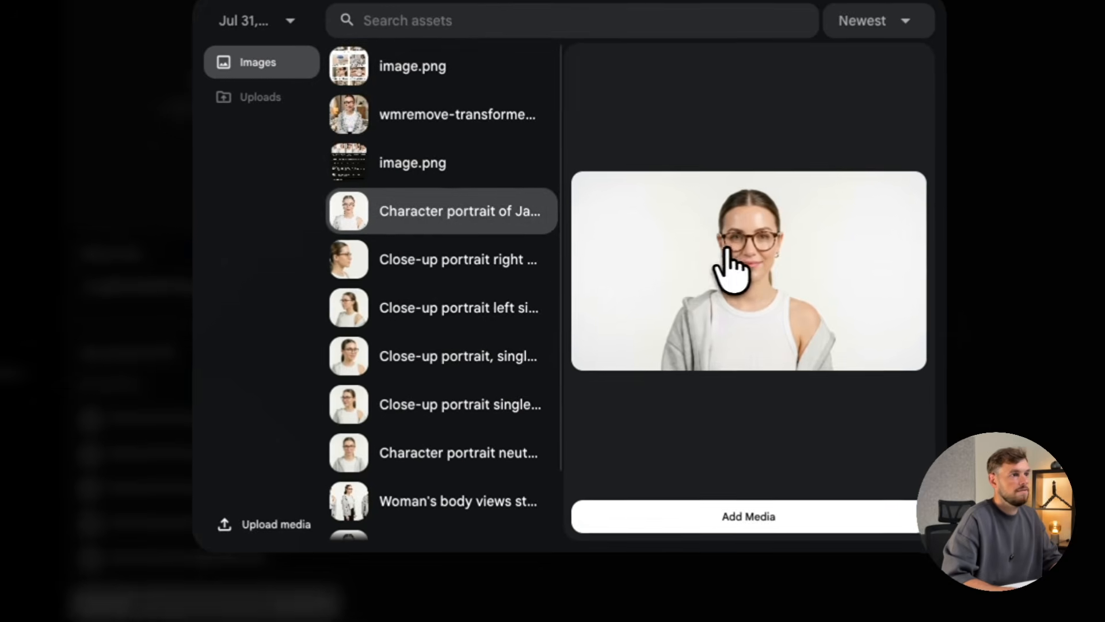
{"action": "left_click", "coordinate": [754, 518]}
{"action": "scroll", "coordinate": [331, 438], "scroll_direction": "down", "scroll_amount": 3}
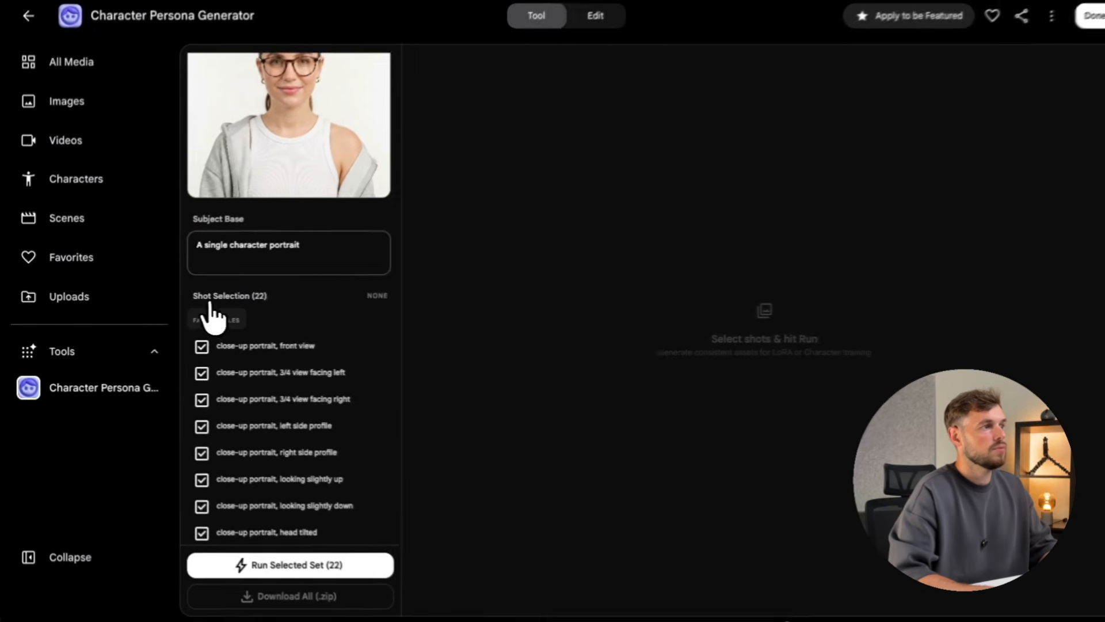
{"action": "scroll", "coordinate": [247, 375], "scroll_direction": "down", "scroll_amount": 1}
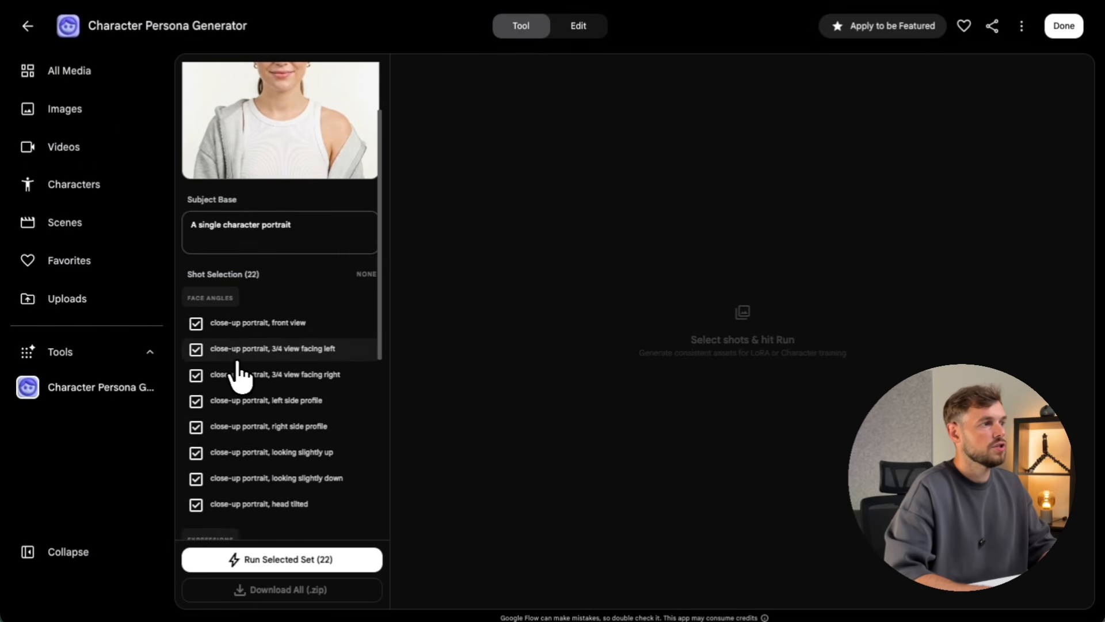
{"action": "scroll", "coordinate": [247, 506], "scroll_direction": "down", "scroll_amount": 4}
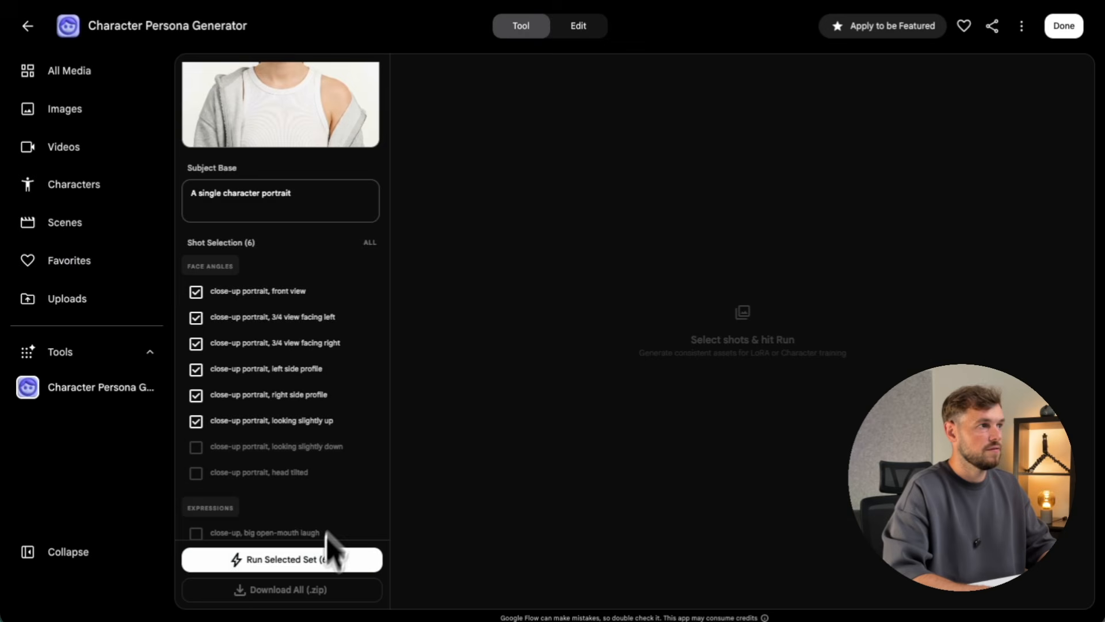
{"action": "scroll", "coordinate": [357, 451], "scroll_direction": "up", "scroll_amount": 4}
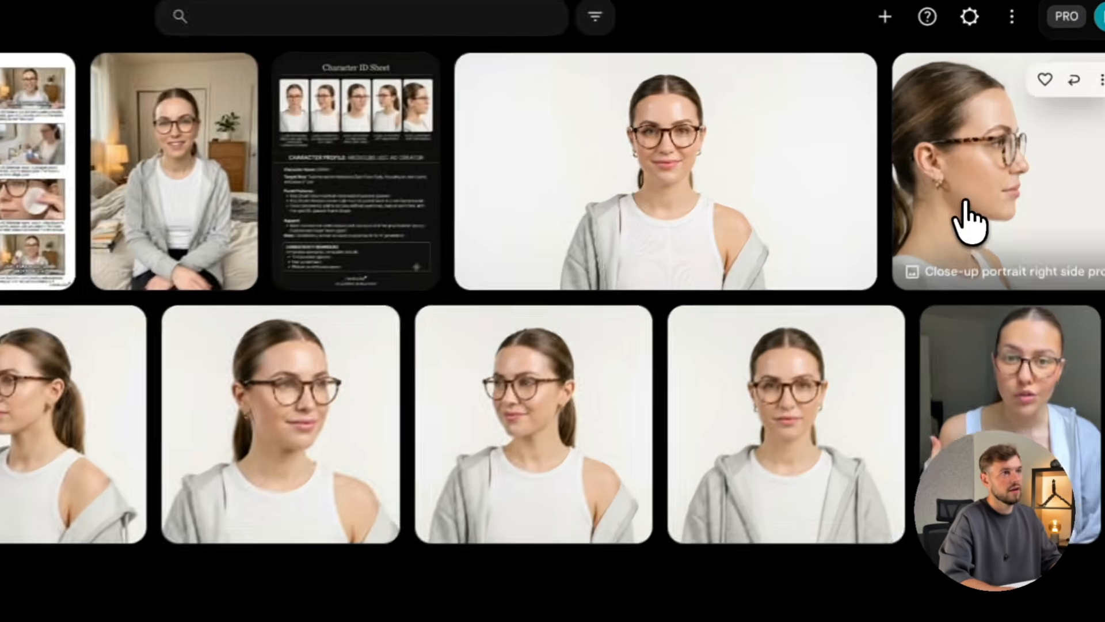
{"action": "left_click", "coordinate": [968, 220]}
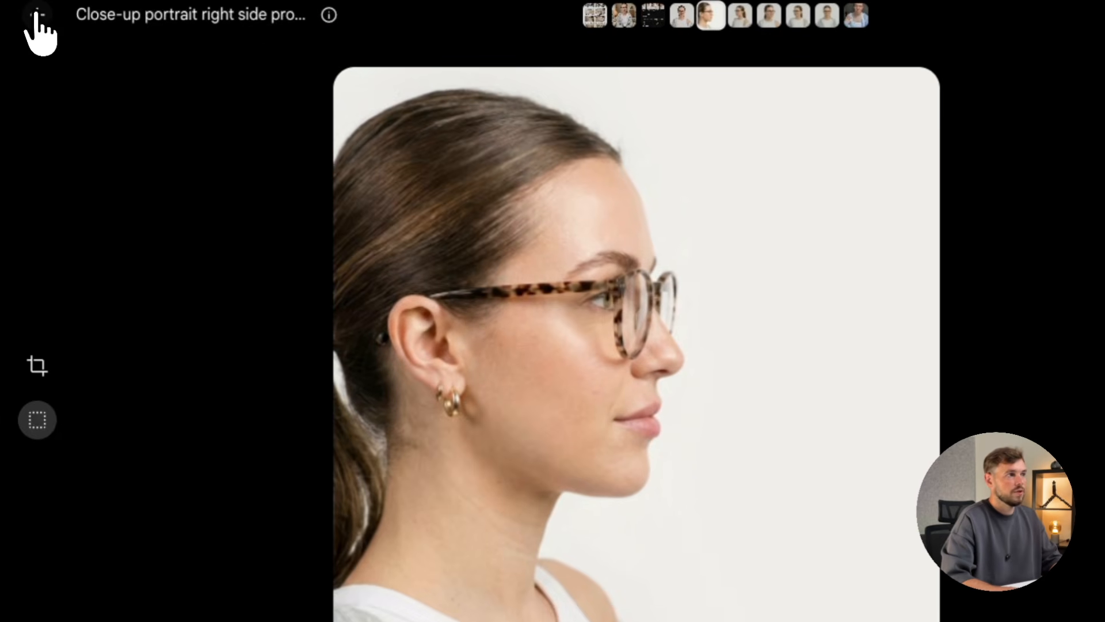
{"action": "left_click", "coordinate": [37, 16]}
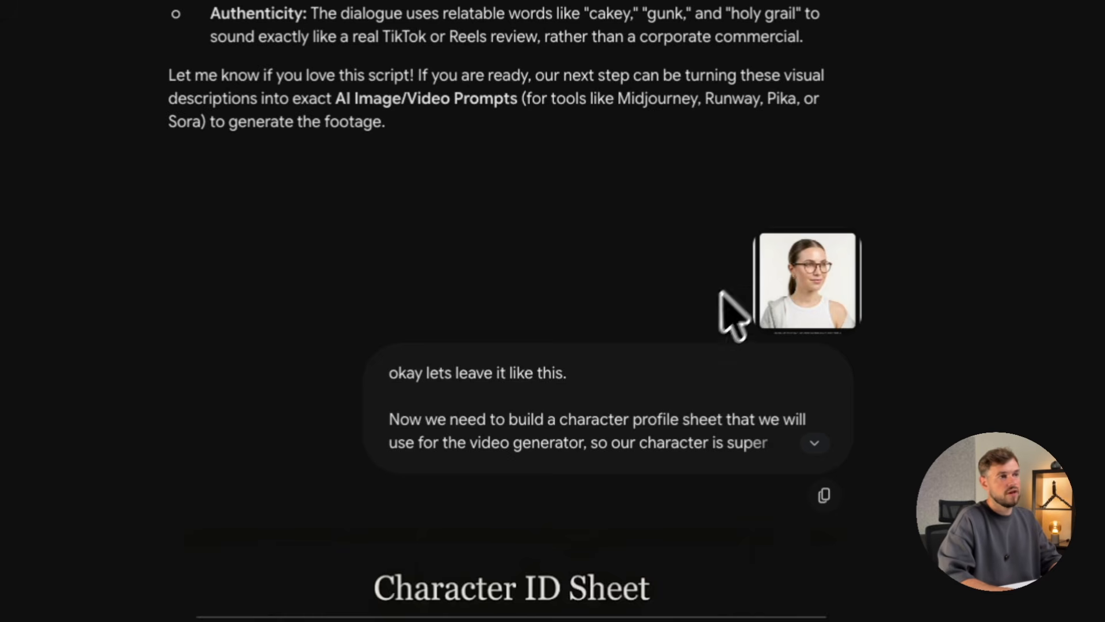
Expand the sent message and scroll through Gemini's Character ID Sheet.
{"action": "left_click", "coordinate": [813, 443]}
{"action": "scroll", "coordinate": [636, 477], "scroll_direction": "down", "scroll_amount": 1}
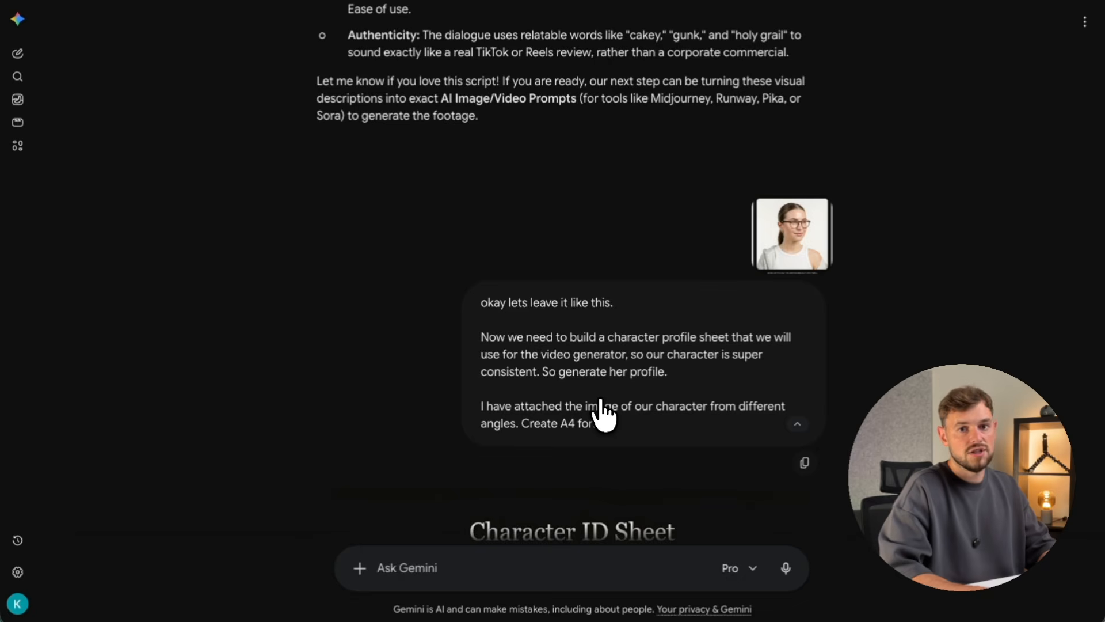
{"action": "scroll", "coordinate": [601, 411], "scroll_direction": "down", "scroll_amount": 15}
{"action": "scroll", "coordinate": [601, 411], "scroll_direction": "up", "scroll_amount": 5}
{"action": "scroll", "coordinate": [601, 412], "scroll_direction": "down", "scroll_amount": 1}
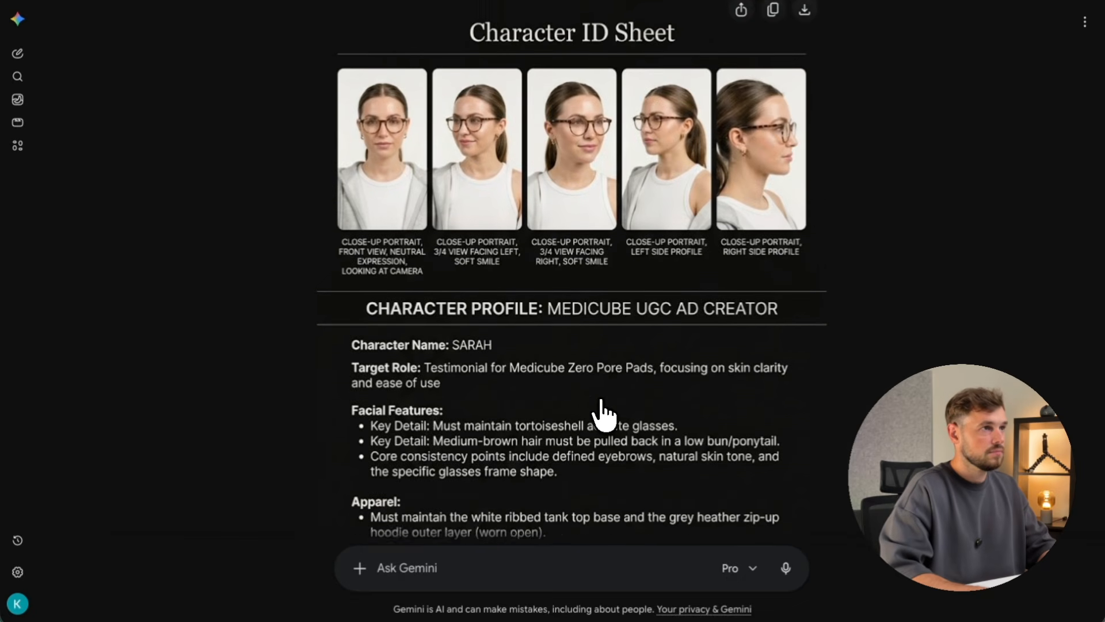
{"action": "scroll", "coordinate": [601, 411], "scroll_direction": "down", "scroll_amount": 1}
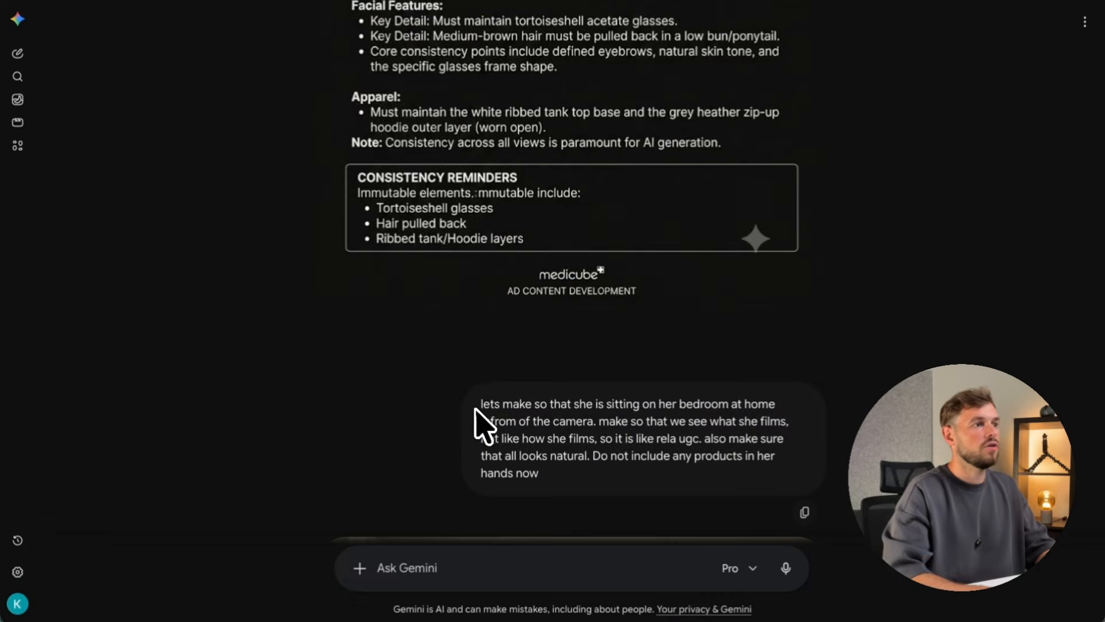
Highlight the bedroom prompt text in the Gemini conversation.
{"action": "left_click_drag", "start_coordinate": [478, 402], "coordinate": [543, 402]}
{"action": "left_click_drag", "start_coordinate": [487, 365], "coordinate": [569, 362]}
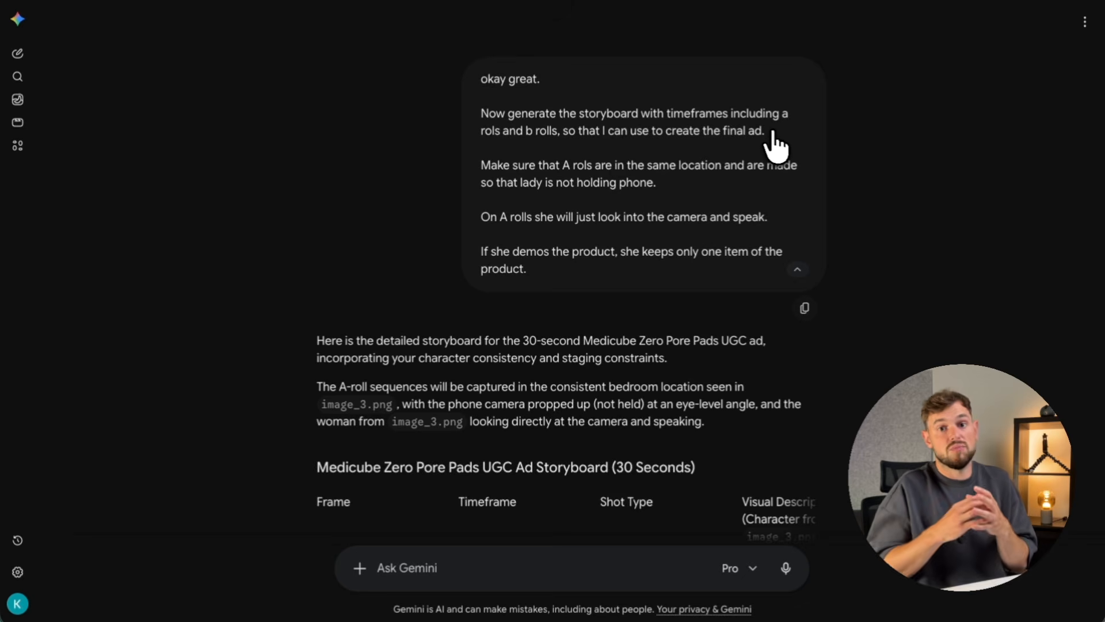
{"action": "scroll", "coordinate": [772, 213], "scroll_direction": "down", "scroll_amount": 7}
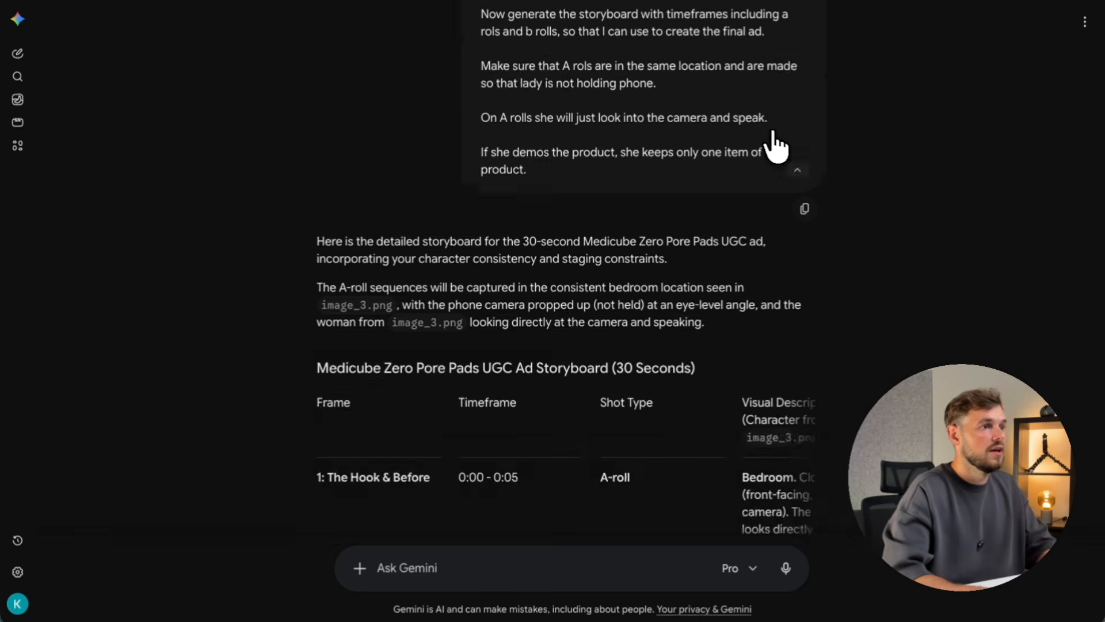
{"action": "scroll", "coordinate": [741, 235], "scroll_direction": "up", "scroll_amount": 1}
{"action": "scroll", "coordinate": [748, 266], "scroll_direction": "right", "scroll_amount": 5}
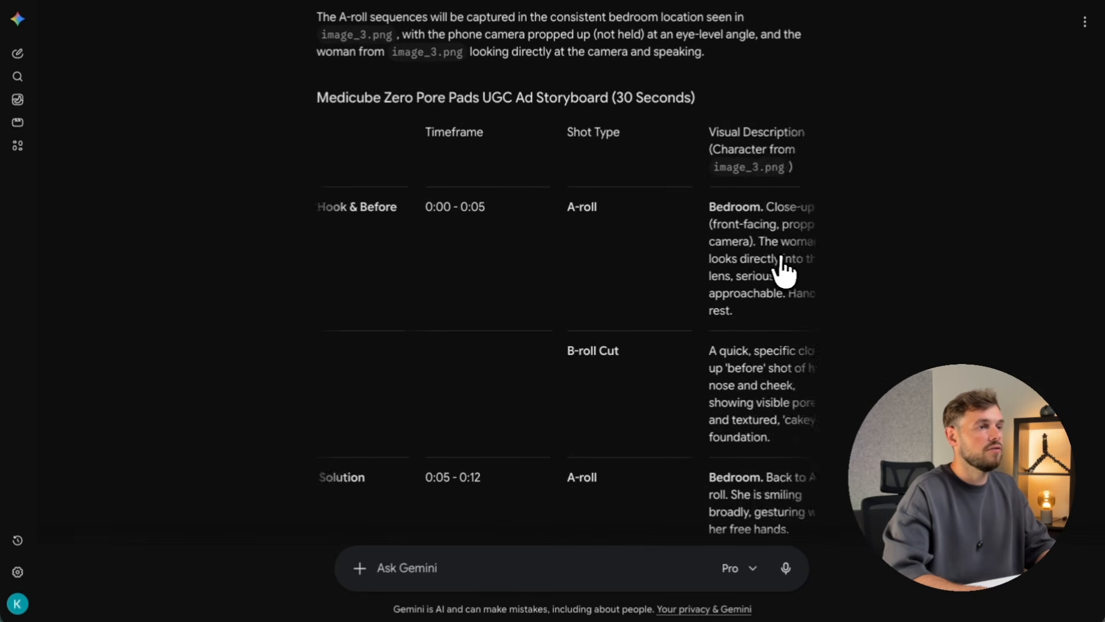
{"action": "scroll", "coordinate": [784, 273], "scroll_direction": "down", "scroll_amount": 5}
{"action": "scroll", "coordinate": [783, 273], "scroll_direction": "down", "scroll_amount": 13}
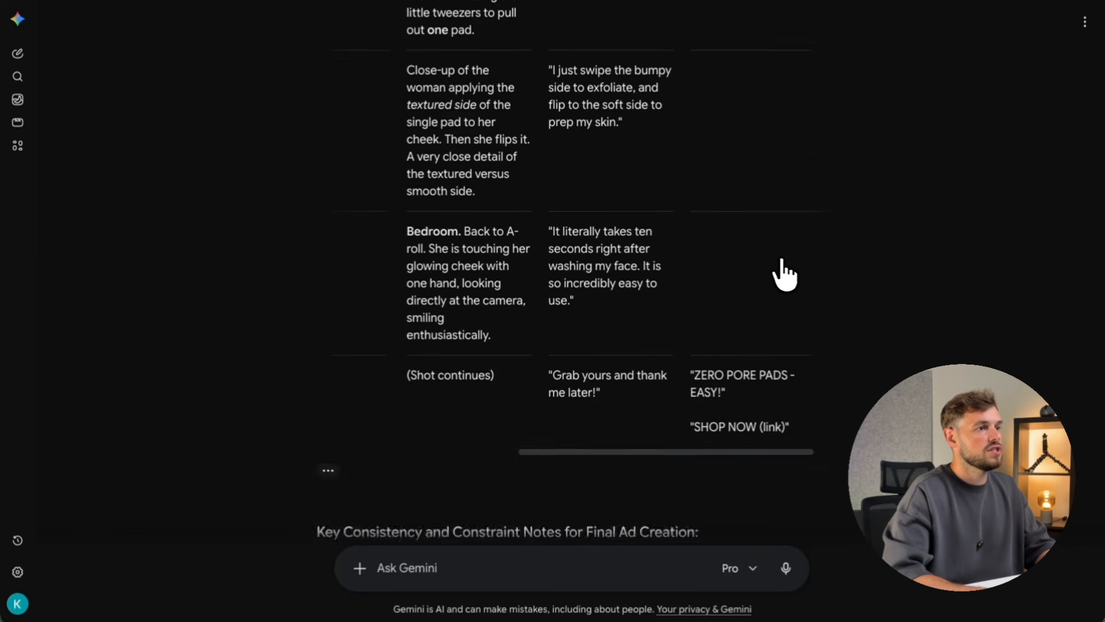
{"action": "scroll", "coordinate": [784, 273], "scroll_direction": "down", "scroll_amount": 5}
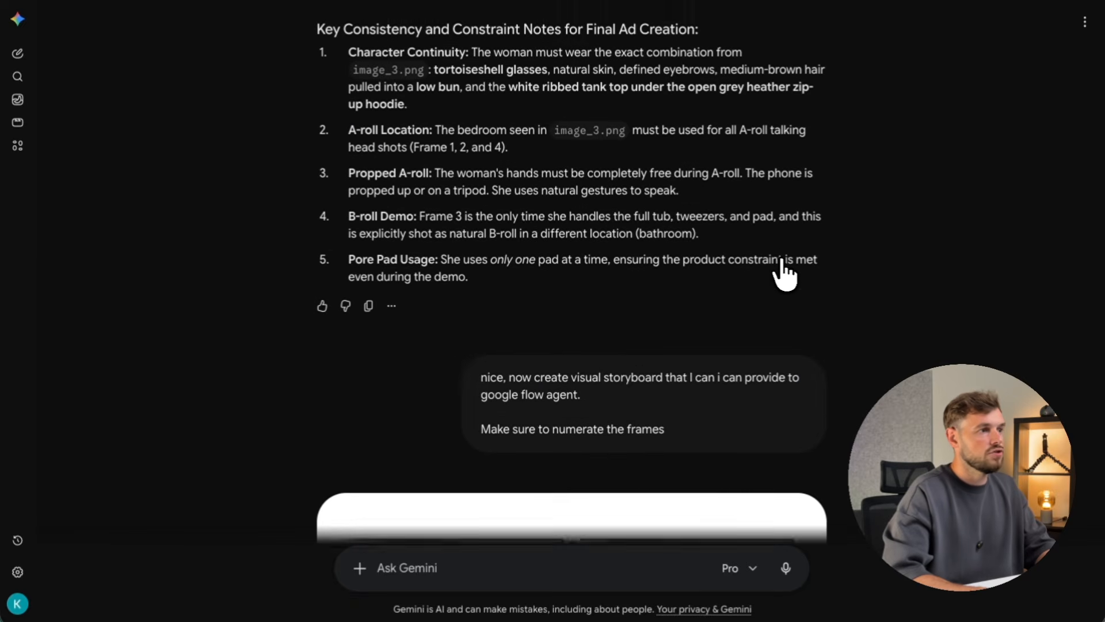
{"action": "scroll", "coordinate": [524, 377], "scroll_direction": "down", "scroll_amount": 9}
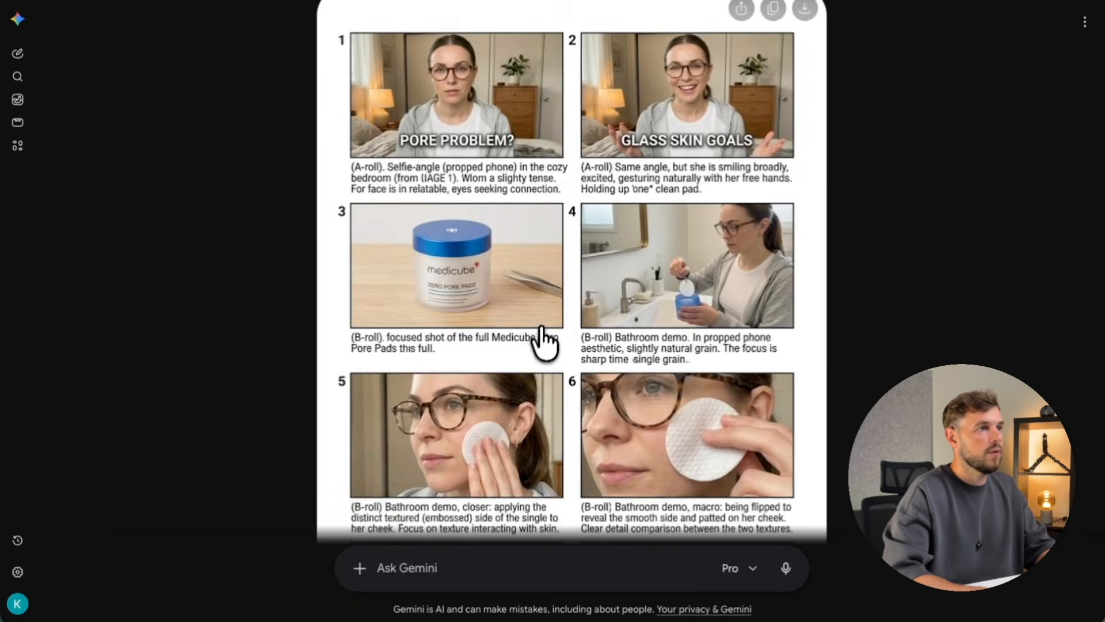
{"action": "scroll", "coordinate": [547, 331], "scroll_direction": "up", "scroll_amount": 1}
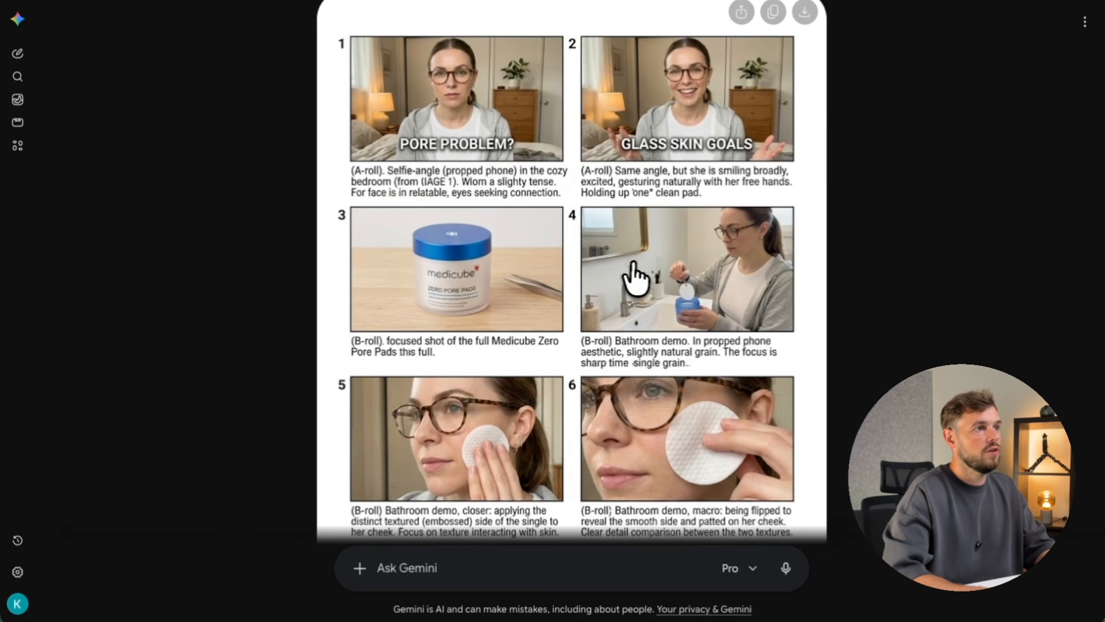
{"action": "scroll", "coordinate": [636, 276], "scroll_direction": "down", "scroll_amount": 4}
{"action": "scroll", "coordinate": [639, 276], "scroll_direction": "up", "scroll_amount": 4}
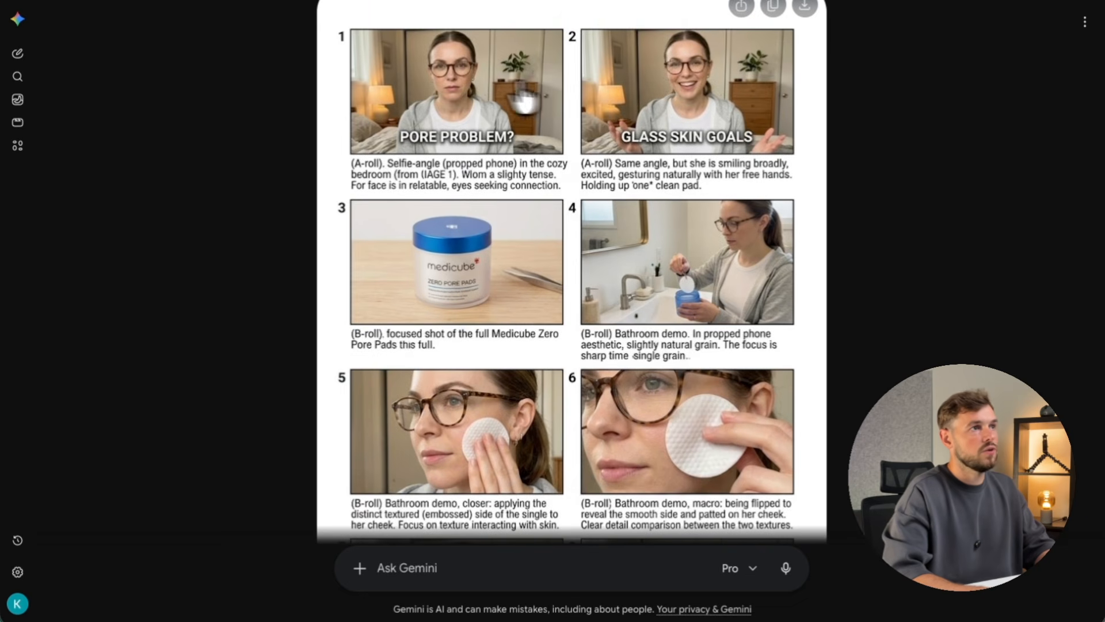
{"action": "scroll", "coordinate": [656, 110], "scroll_direction": "down", "scroll_amount": 3}
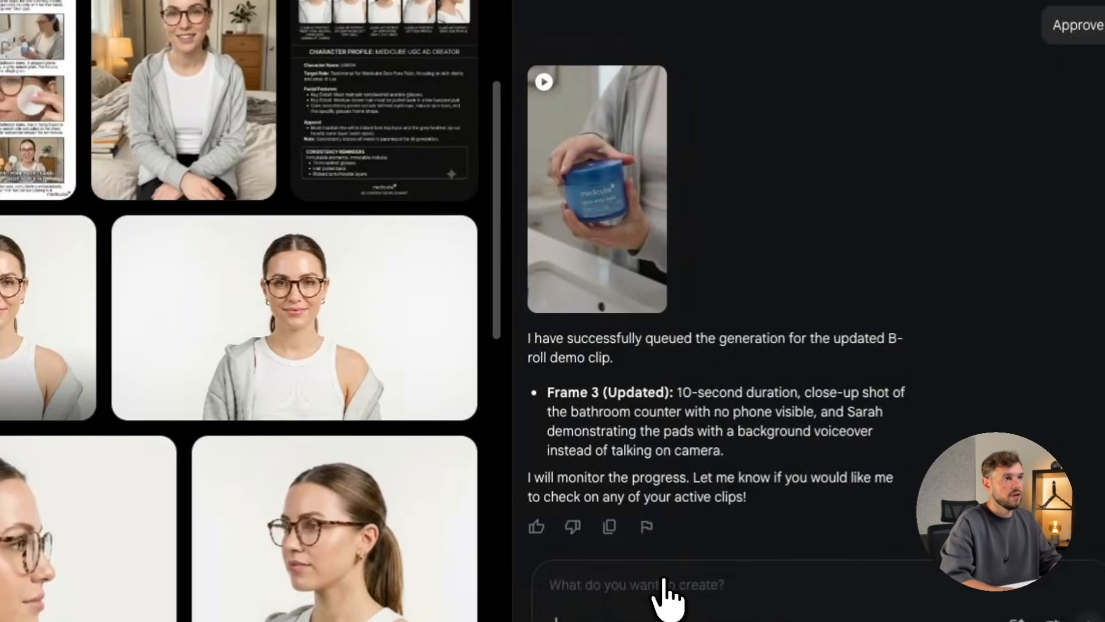
Review the first agent chat message, highlighting its opening words and the Amazon product URL.
{"action": "scroll", "coordinate": [738, 211], "scroll_direction": "up", "scroll_amount": 5}
{"action": "scroll", "coordinate": [743, 224], "scroll_direction": "up", "scroll_amount": 10}
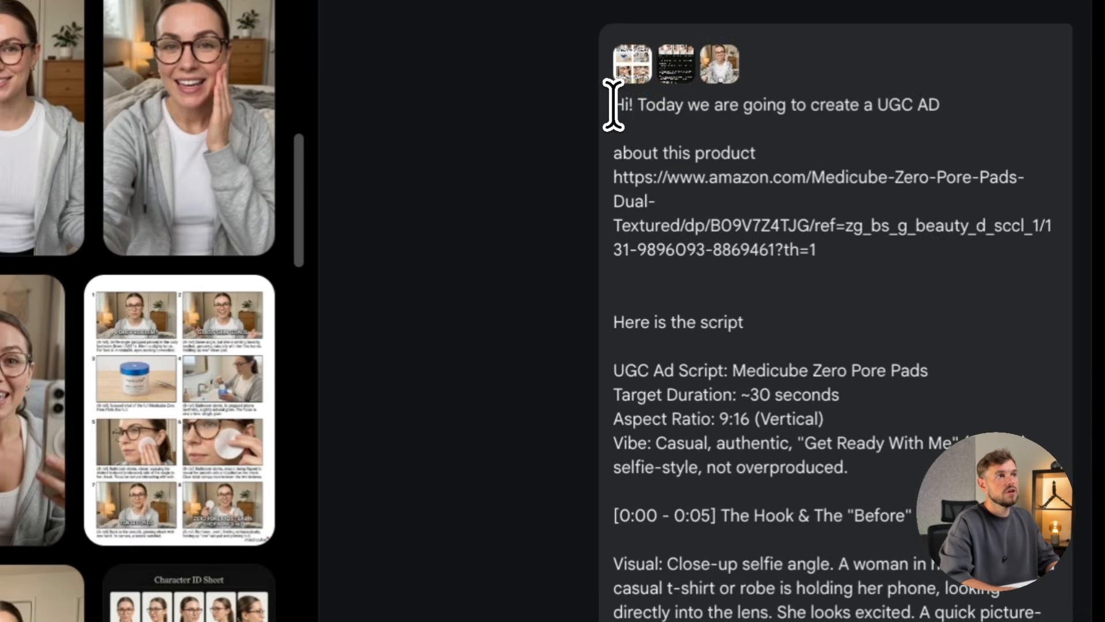
{"action": "left_click_drag", "start_coordinate": [812, 103], "coordinate": [844, 103]}
{"action": "left_click_drag", "start_coordinate": [634, 104], "coordinate": [939, 108]}
{"action": "left_click", "coordinate": [700, 118]}
{"action": "left_click", "coordinate": [939, 109]}
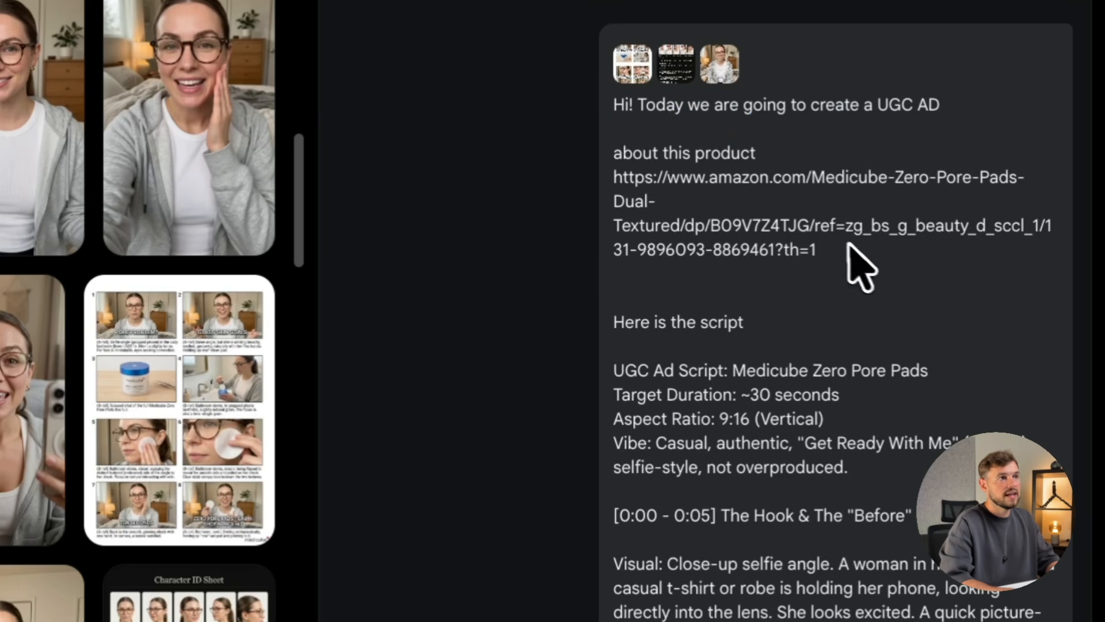
{"action": "left_click_drag", "start_coordinate": [861, 248], "coordinate": [611, 185]}
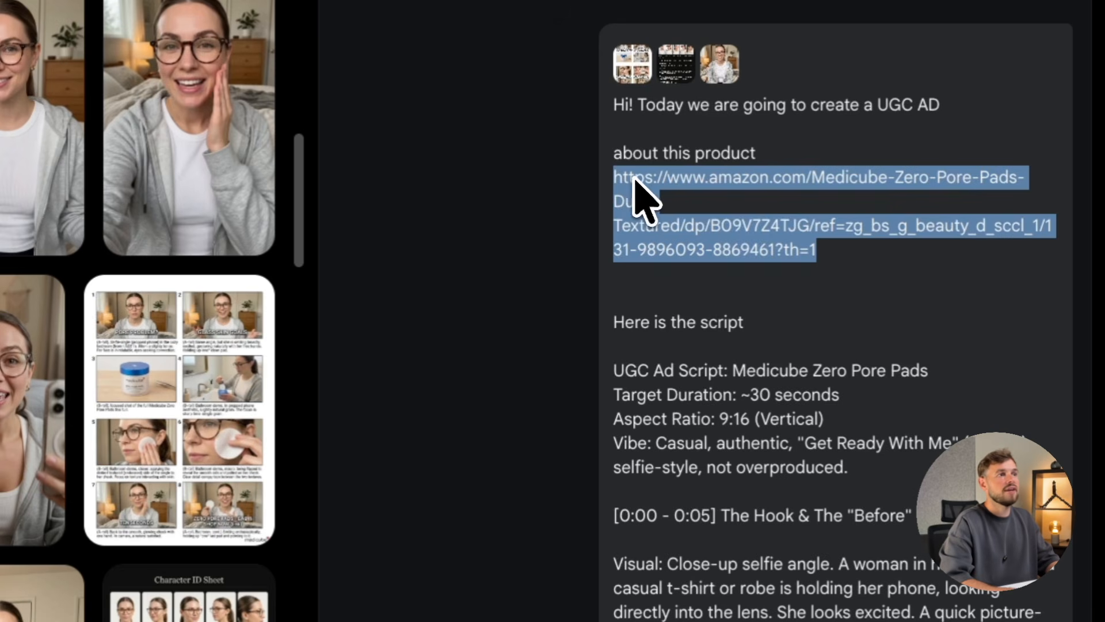
{"action": "left_click", "coordinate": [634, 179]}
{"action": "mouse_move", "coordinate": [615, 175]}
{"action": "left_mouse_down"}
{"action": "mouse_move", "coordinate": [759, 209]}
{"action": "mouse_move", "coordinate": [825, 257]}
{"action": "mouse_move", "coordinate": [712, 251]}
{"action": "mouse_move", "coordinate": [611, 197]}
{"action": "left_mouse_up"}
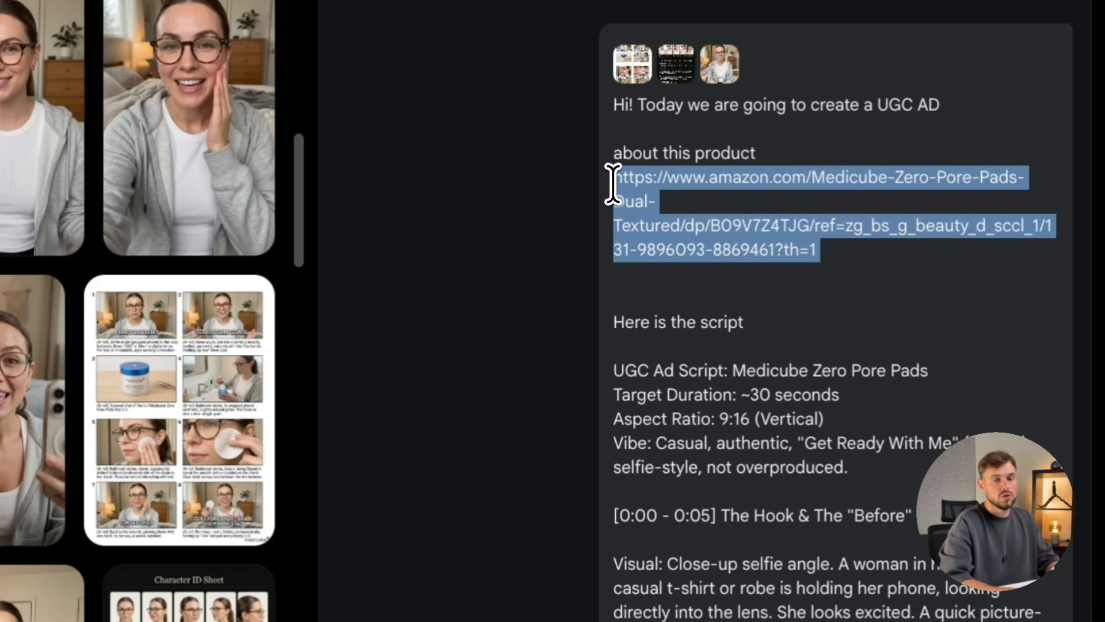
{"action": "left_click", "coordinate": [678, 258]}
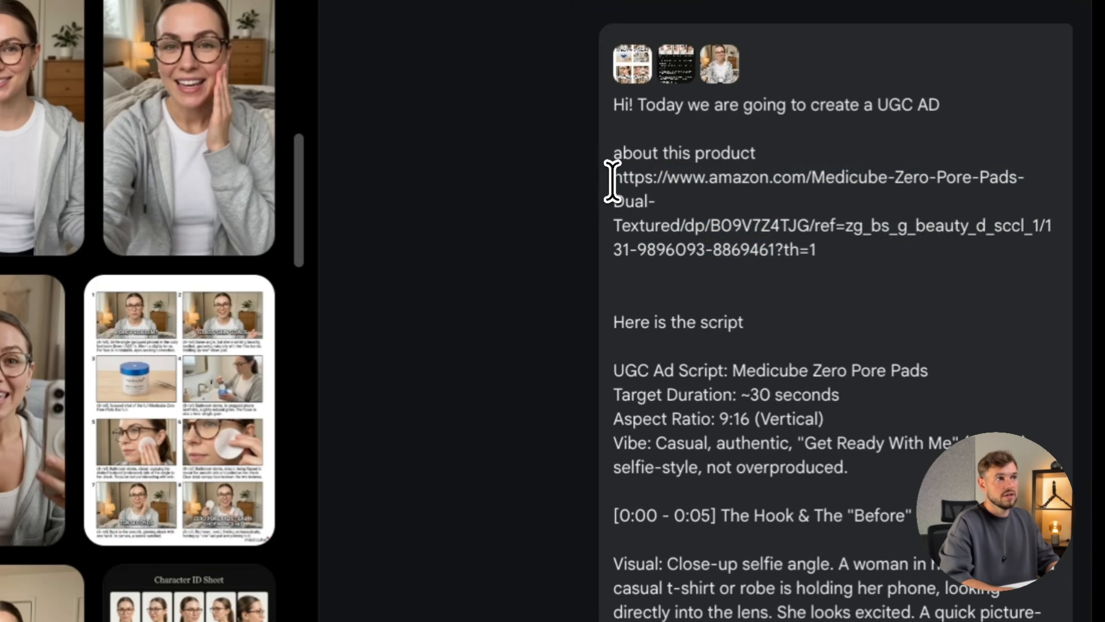
{"action": "left_click_drag", "start_coordinate": [612, 178], "coordinate": [806, 247]}
Read further down the prompt and highlight the one consistent main character sentence.
{"action": "scroll", "coordinate": [808, 250], "scroll_direction": "down", "scroll_amount": 1}
{"action": "scroll", "coordinate": [808, 250], "scroll_direction": "down", "scroll_amount": 2}
{"action": "left_click_drag", "start_coordinate": [615, 166], "coordinate": [908, 453]}
{"action": "scroll", "coordinate": [908, 453], "scroll_direction": "down", "scroll_amount": 6}
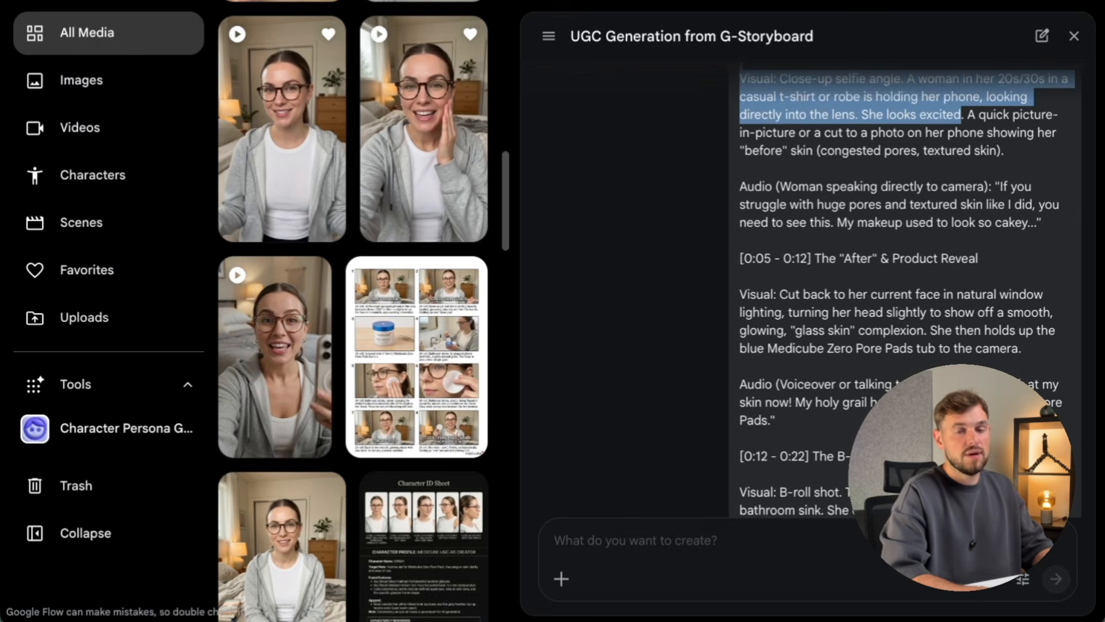
{"action": "scroll", "coordinate": [917, 293], "scroll_direction": "down", "scroll_amount": 6}
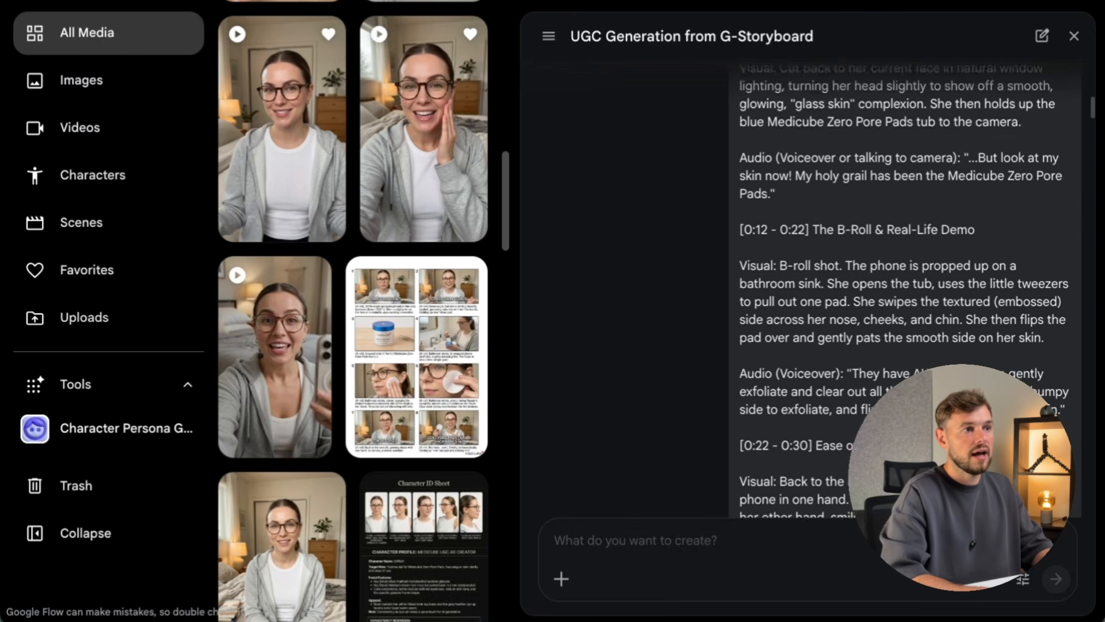
{"action": "scroll", "coordinate": [915, 351], "scroll_direction": "down", "scroll_amount": 1}
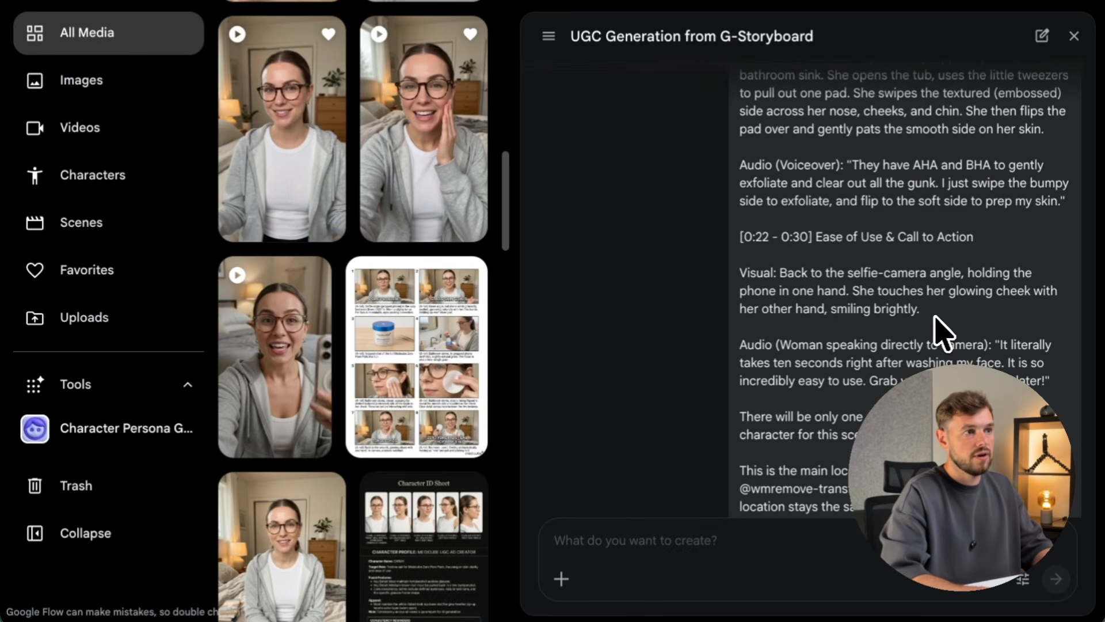
{"action": "scroll", "coordinate": [938, 330], "scroll_direction": "down", "scroll_amount": 4}
{"action": "scroll", "coordinate": [863, 282], "scroll_direction": "up", "scroll_amount": 1}
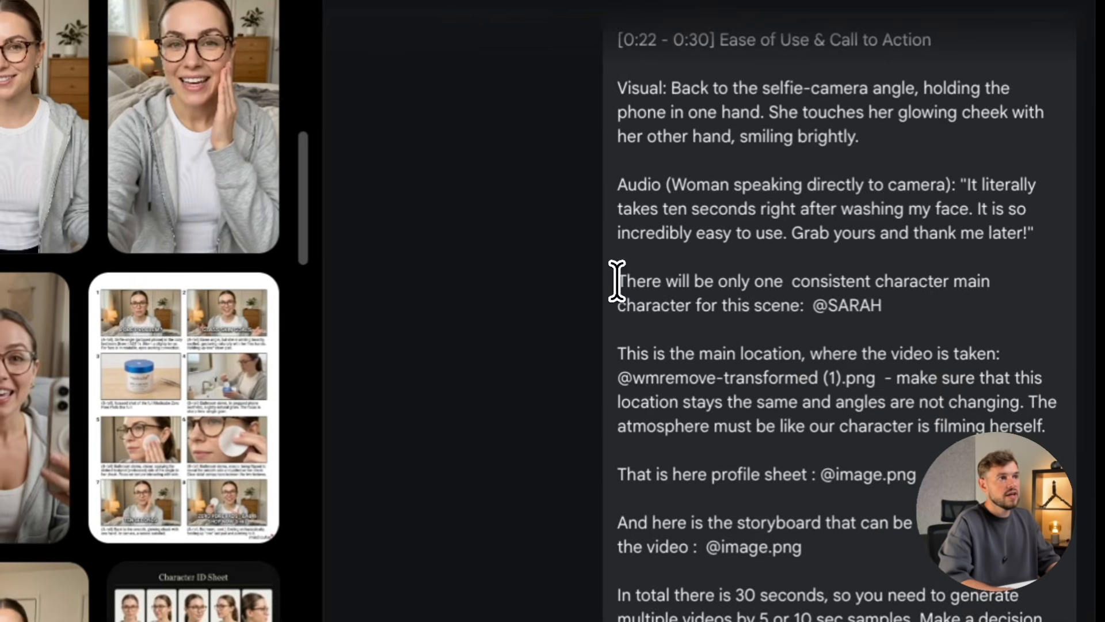
{"action": "left_click_drag", "start_coordinate": [740, 263], "coordinate": [758, 263]}
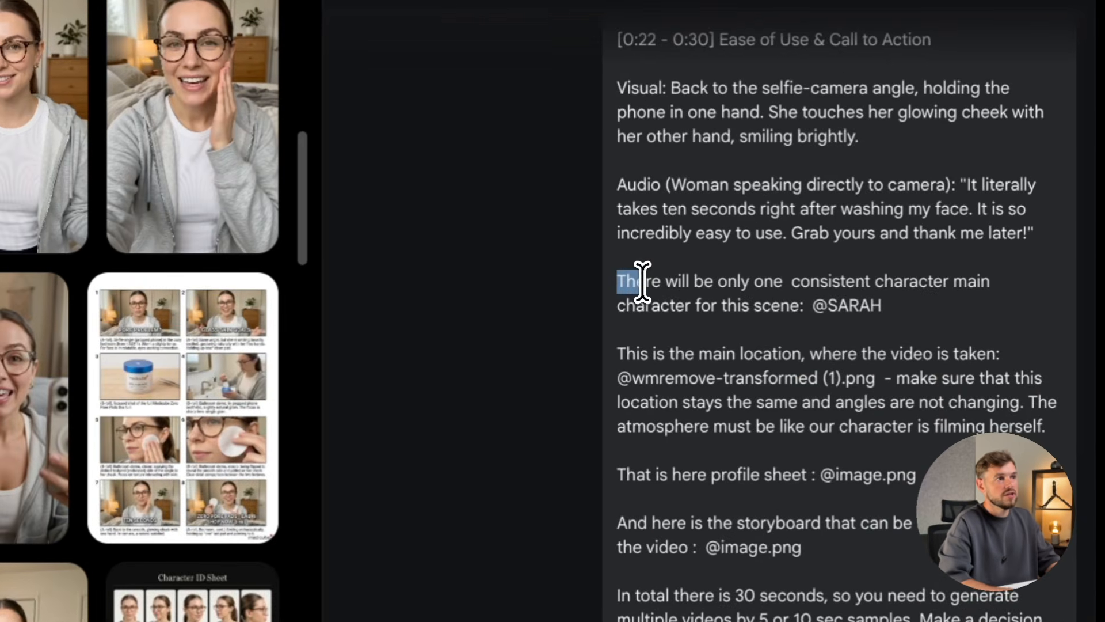
{"action": "left_click_drag", "start_coordinate": [658, 281], "coordinate": [944, 282]}
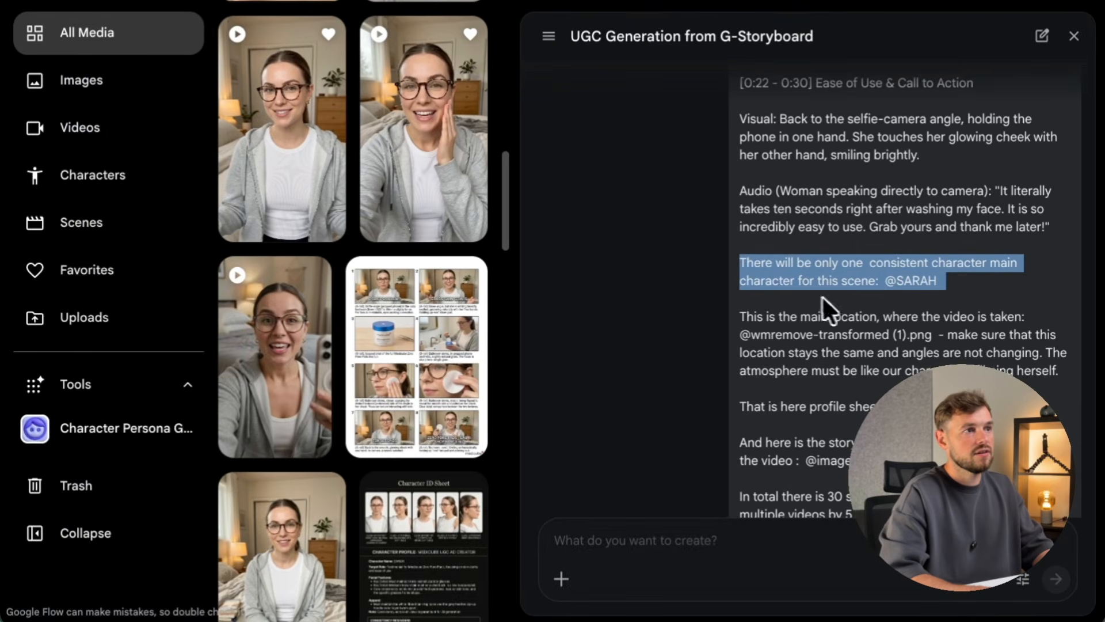
{"action": "left_click_drag", "start_coordinate": [821, 296], "coordinate": [857, 283]}
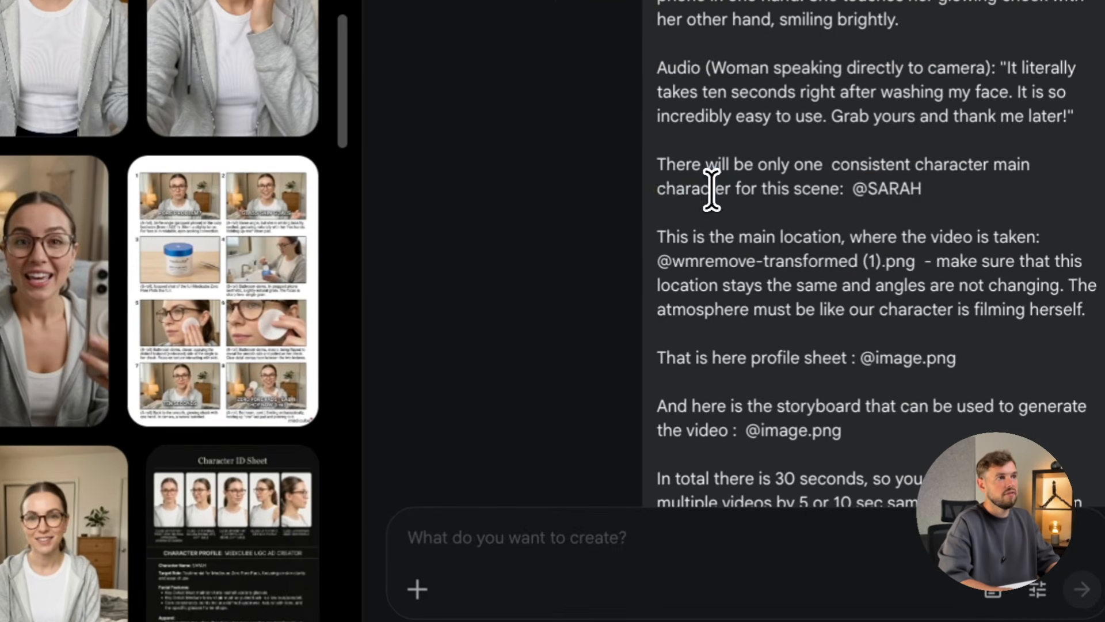
{"action": "double_click", "coordinate": [781, 282]}
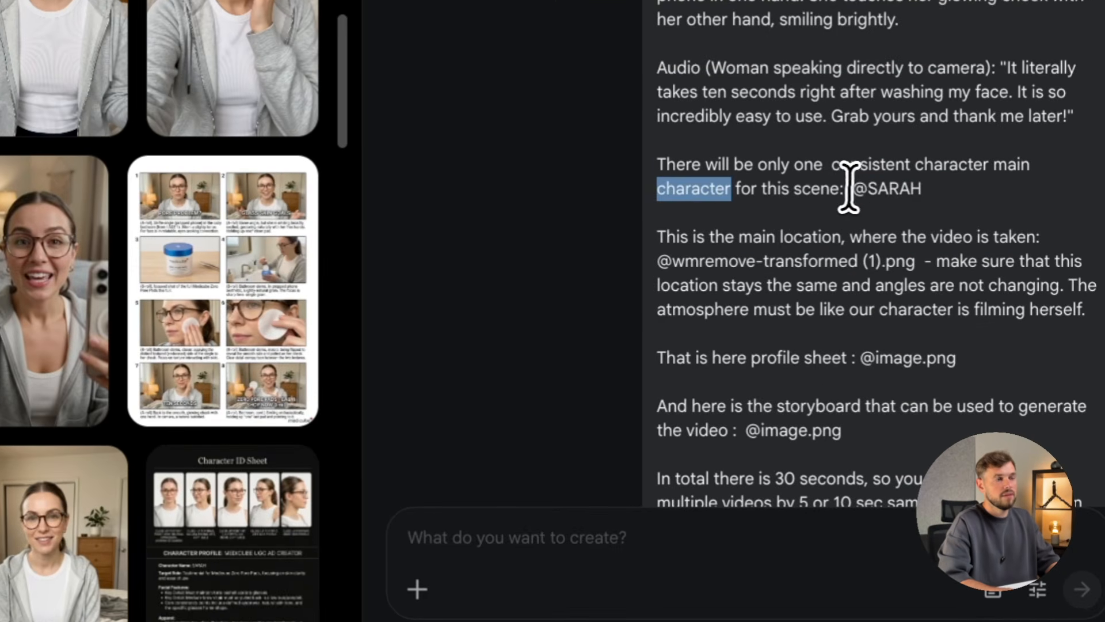
{"action": "left_click_drag", "start_coordinate": [853, 189], "coordinate": [953, 207]}
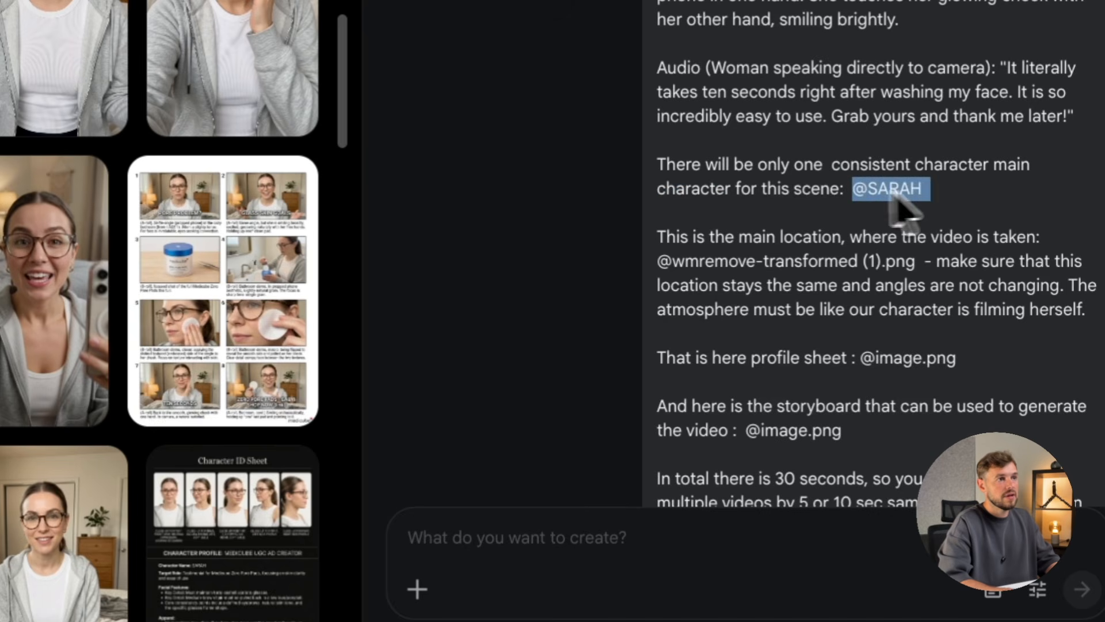
{"action": "left_click", "coordinate": [944, 208]}
{"action": "left_click", "coordinate": [469, 535]}
{"action": "type", "text": "@"}
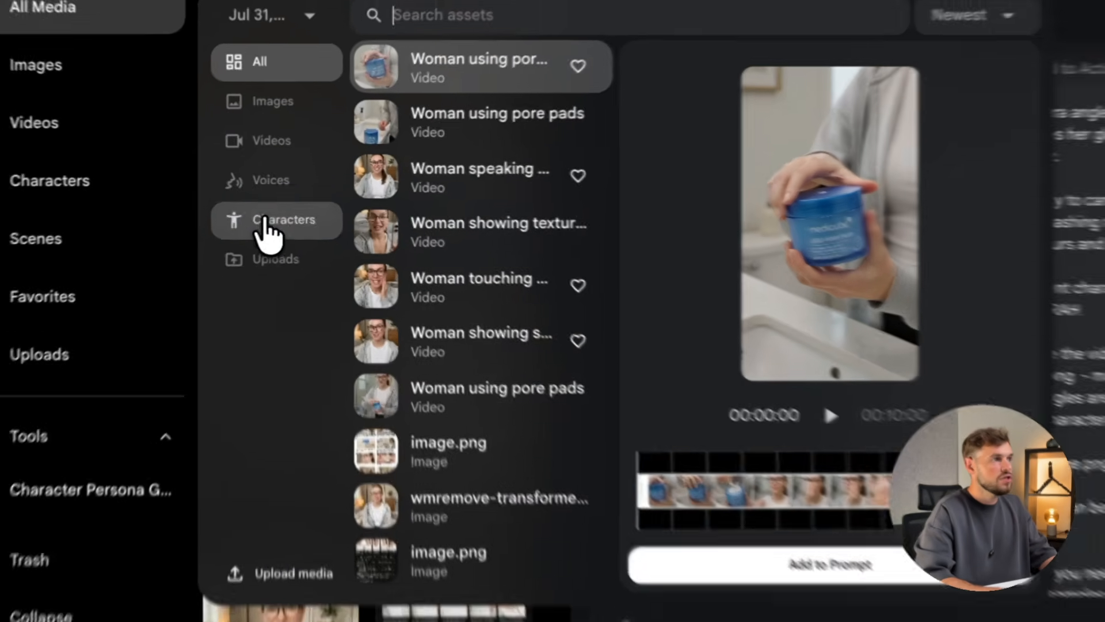
Filter the asset picker to Characters and insert SARAH into the prompt.
{"action": "left_click", "coordinate": [269, 207]}
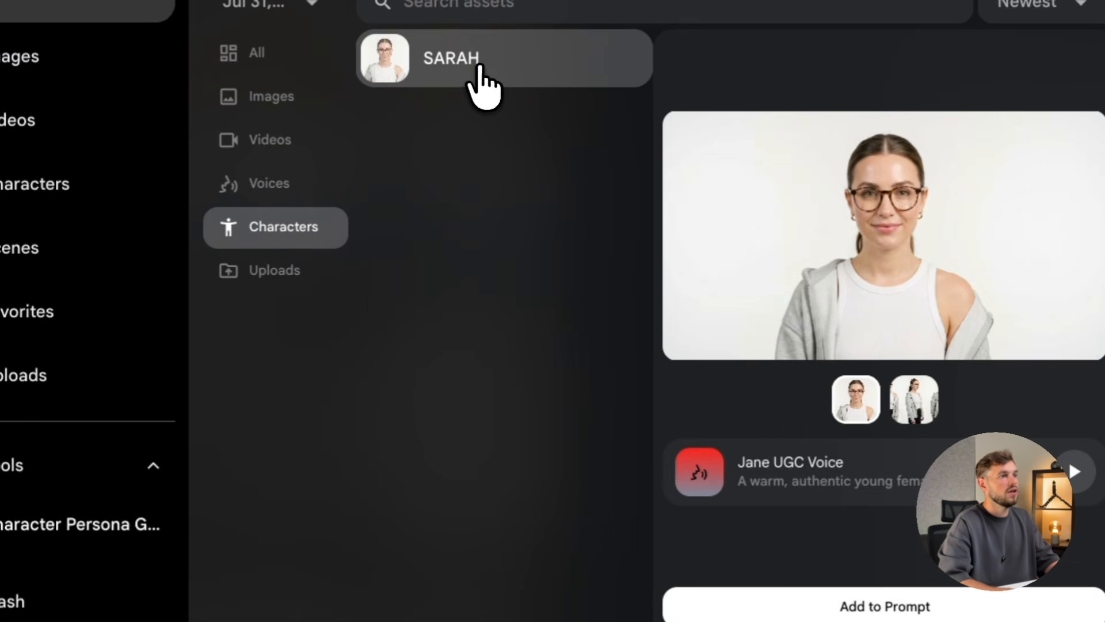
{"action": "left_click", "coordinate": [483, 83]}
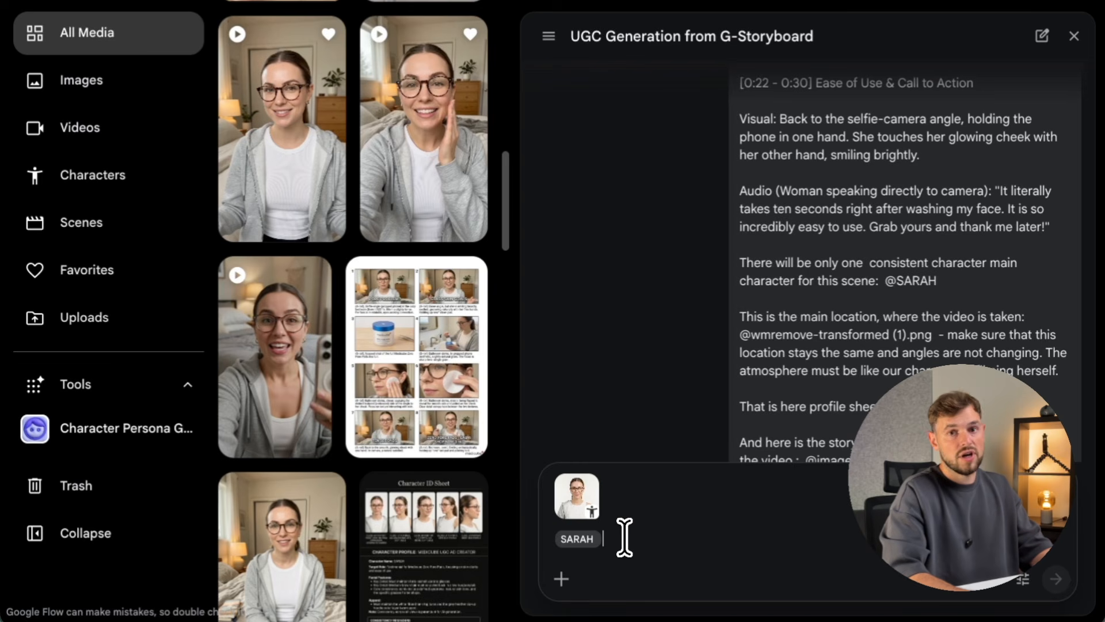
Delete the SARAH mention text, then highlight the location image and profile sheet references above.
{"action": "key", "text": "BackSpace"}
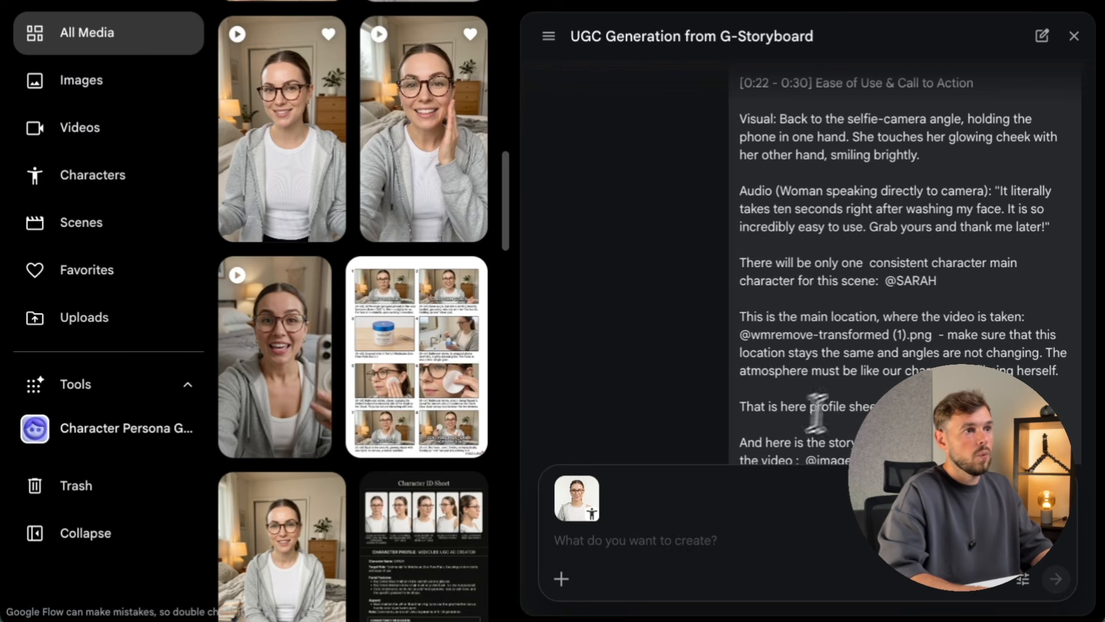
{"action": "scroll", "coordinate": [909, 351], "scroll_direction": "down", "scroll_amount": 1}
{"action": "double_click", "coordinate": [854, 295]}
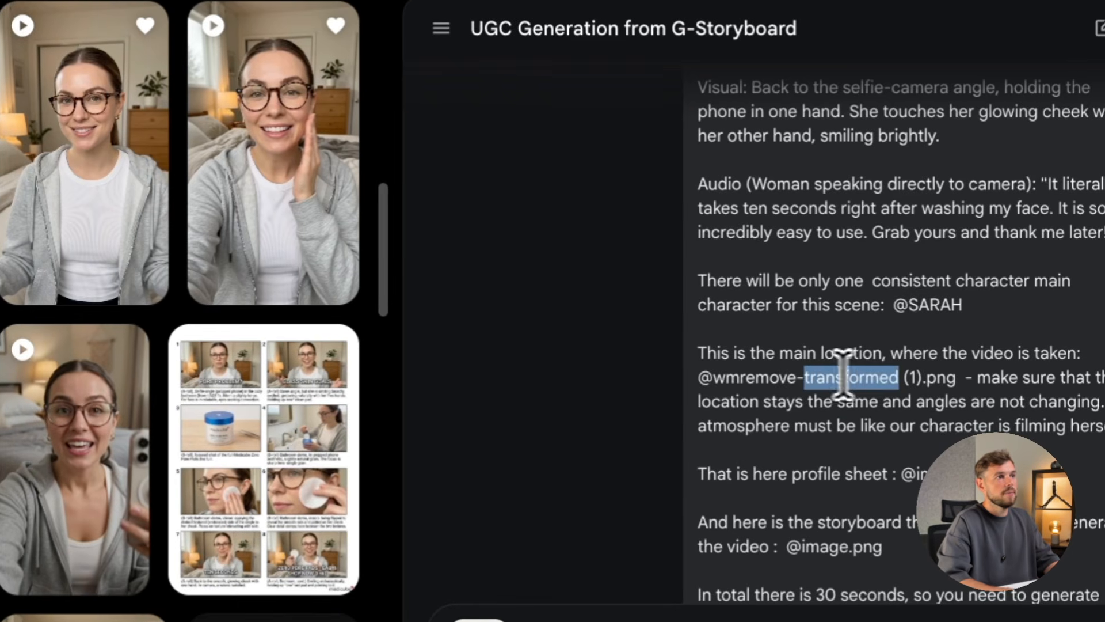
{"action": "left_click", "coordinate": [738, 297]}
{"action": "left_click_drag", "start_coordinate": [695, 378], "coordinate": [896, 377]}
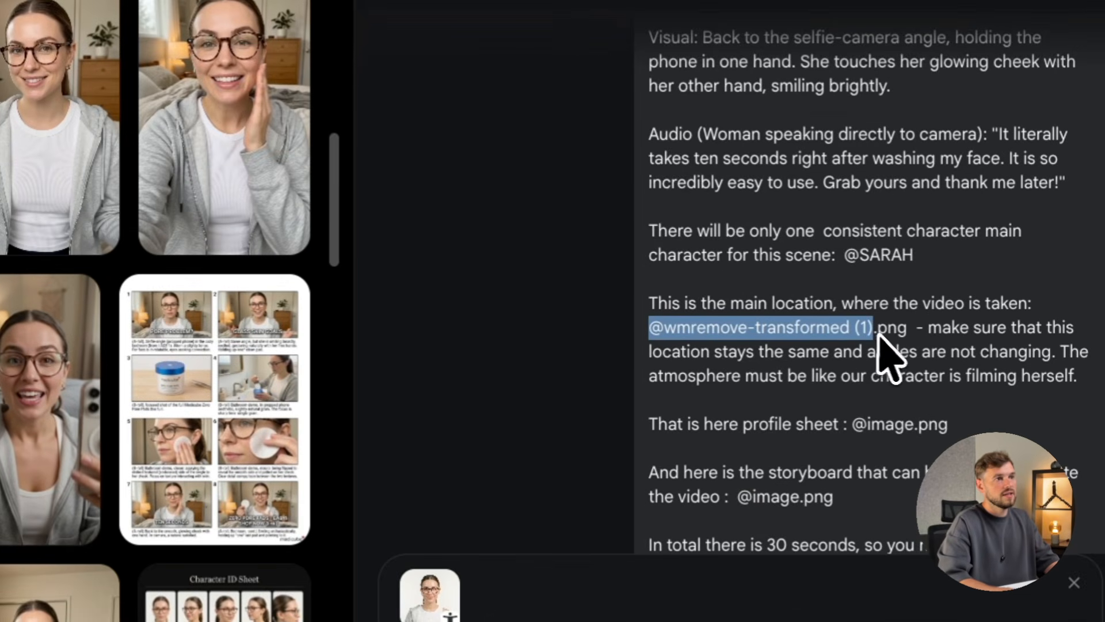
{"action": "scroll", "coordinate": [883, 346], "scroll_direction": "down", "scroll_amount": 1}
{"action": "left_click_drag", "start_coordinate": [853, 372], "coordinate": [986, 395]}
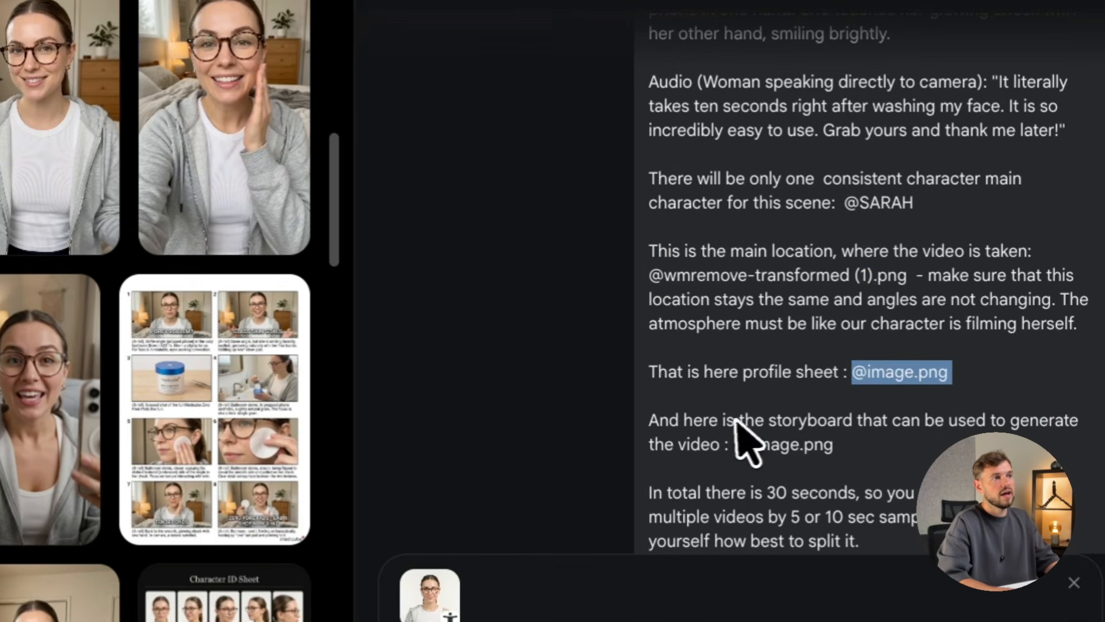
{"action": "left_click_drag", "start_coordinate": [650, 374], "coordinate": [748, 371]}
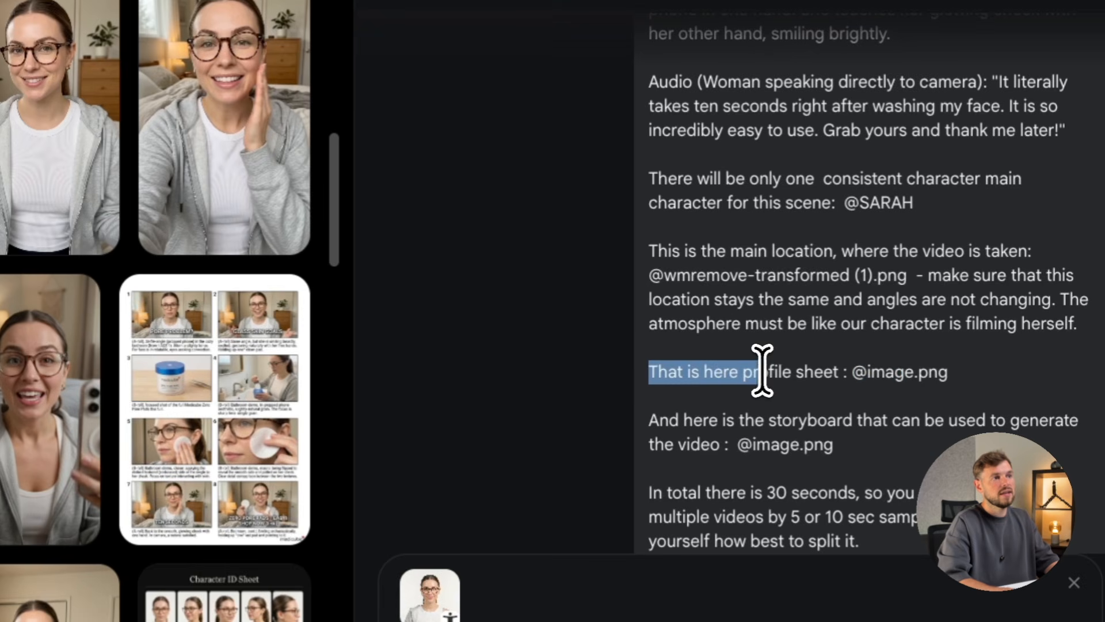